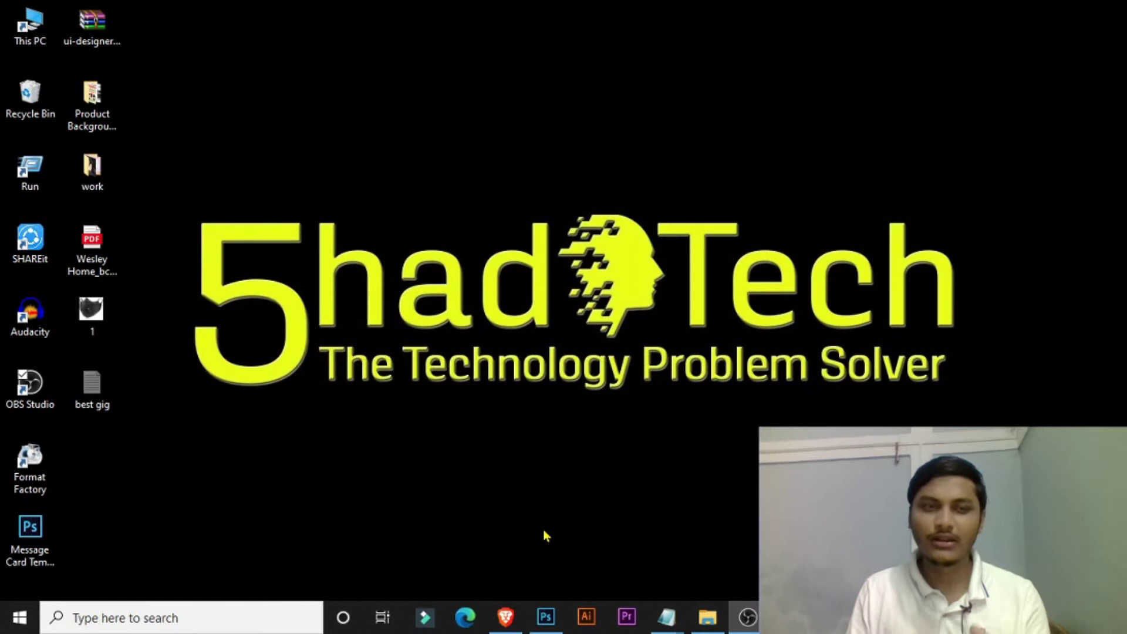
Bring up the Brave browser showing Fiverr's Manage Sales page
{"action": "left_click", "coordinate": [505, 617]}
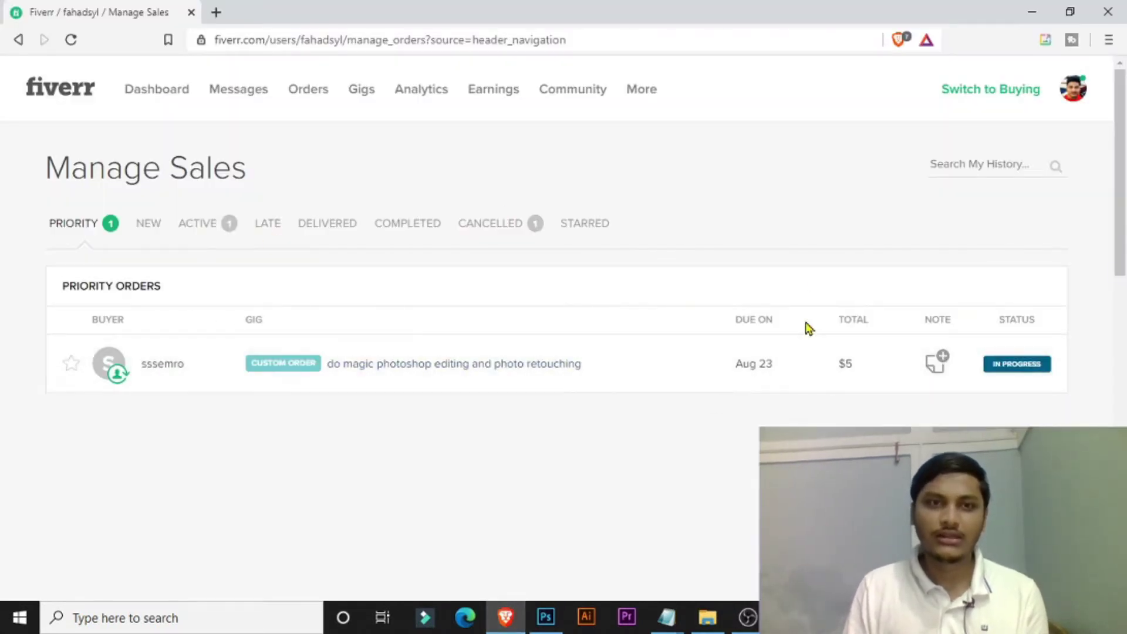
{"action": "left_click", "coordinate": [317, 103]}
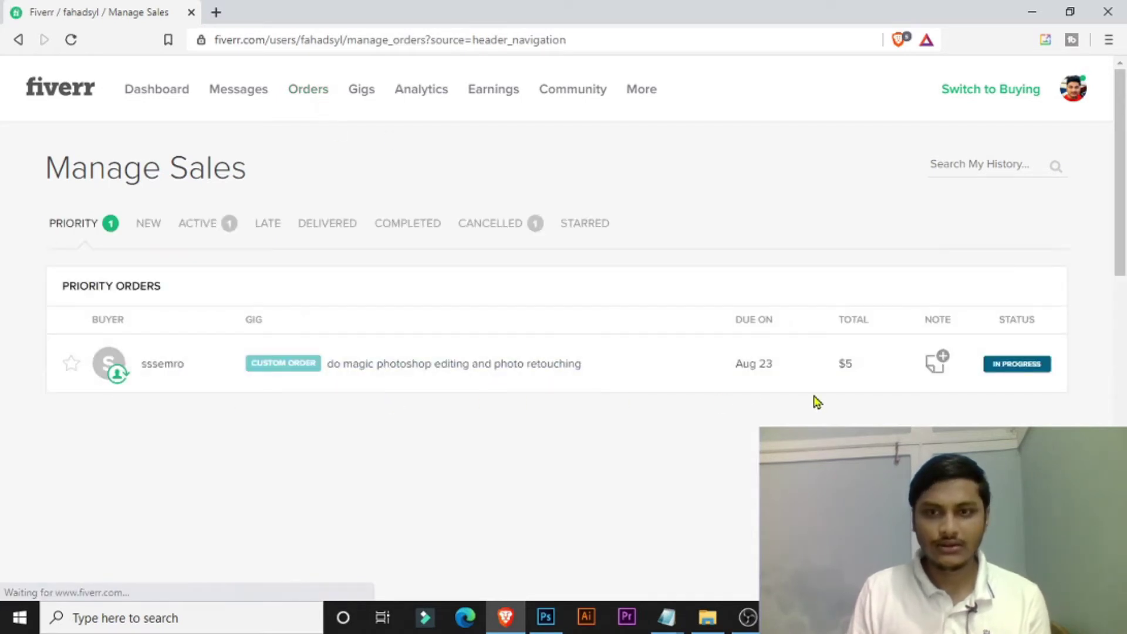
{"action": "scroll", "coordinate": [399, 379], "scroll_direction": "down", "scroll_amount": 2}
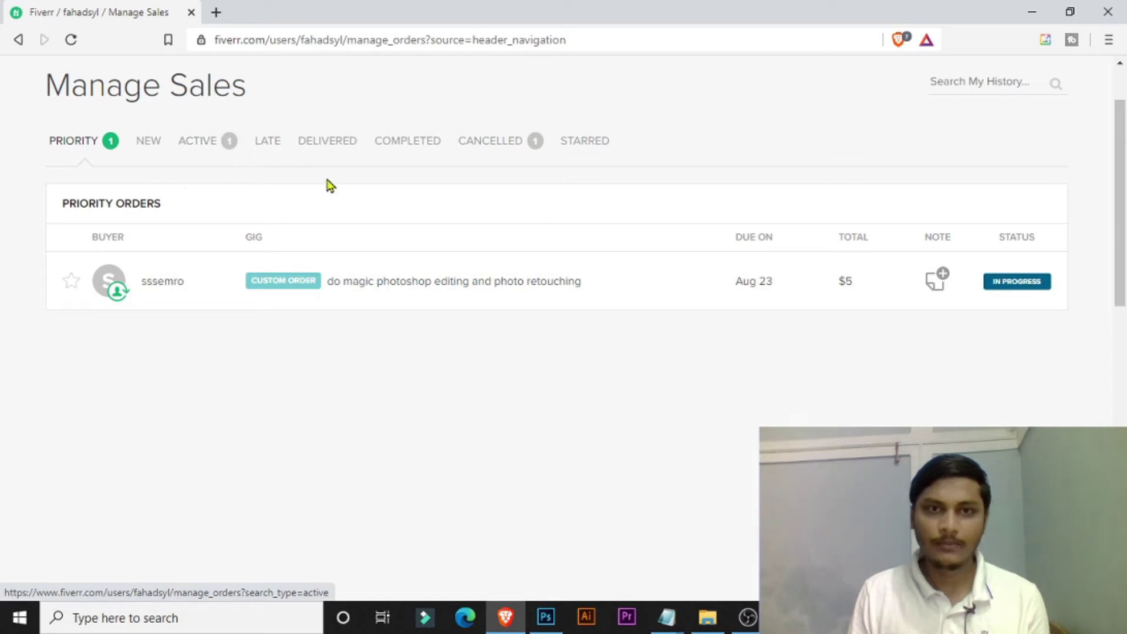
{"action": "left_click", "coordinate": [502, 156]}
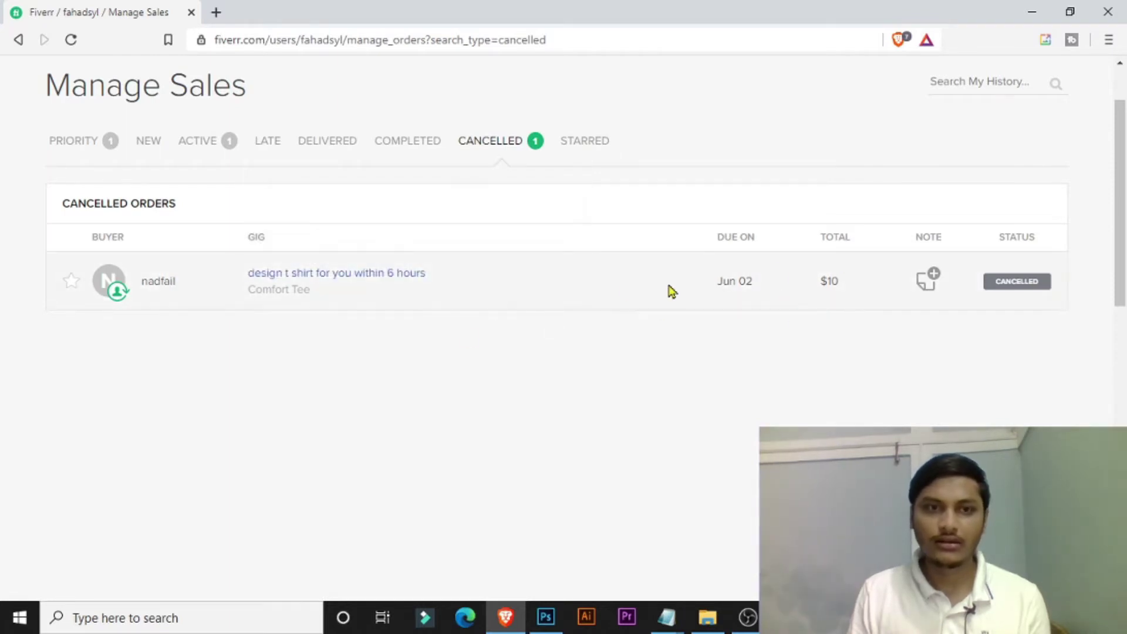
{"action": "left_click", "coordinate": [83, 147]}
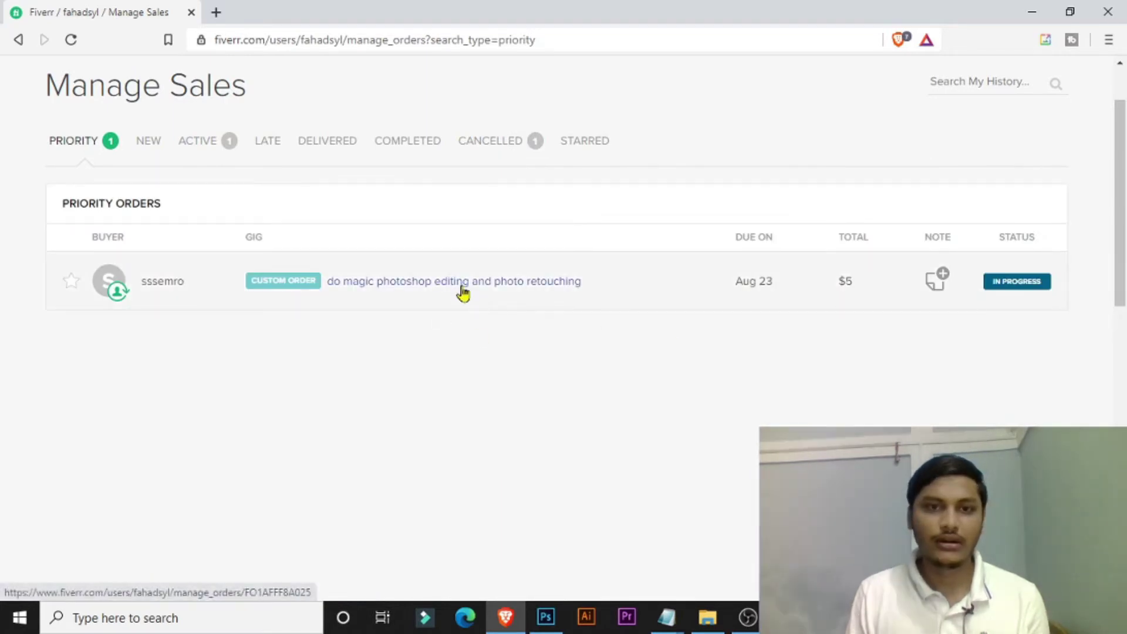
Open the 'do magic photoshop editing and photo retouching' order and scroll through its details
{"action": "left_click", "coordinate": [463, 292]}
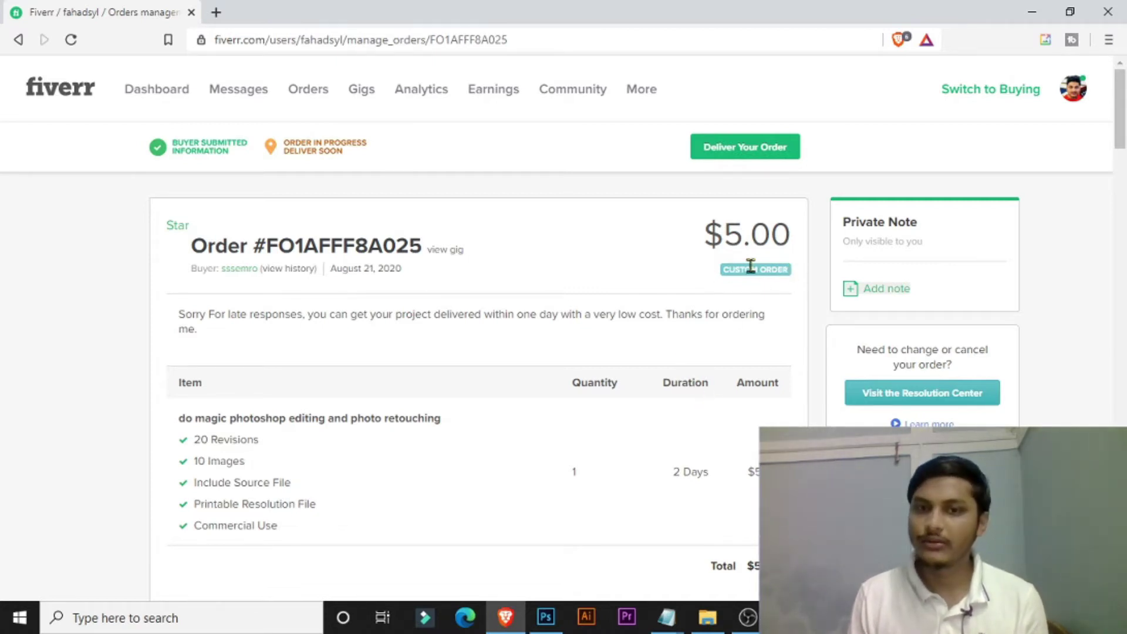
{"action": "scroll", "coordinate": [750, 269], "scroll_direction": "down", "scroll_amount": 4}
{"action": "scroll", "coordinate": [748, 271], "scroll_direction": "down", "scroll_amount": 6}
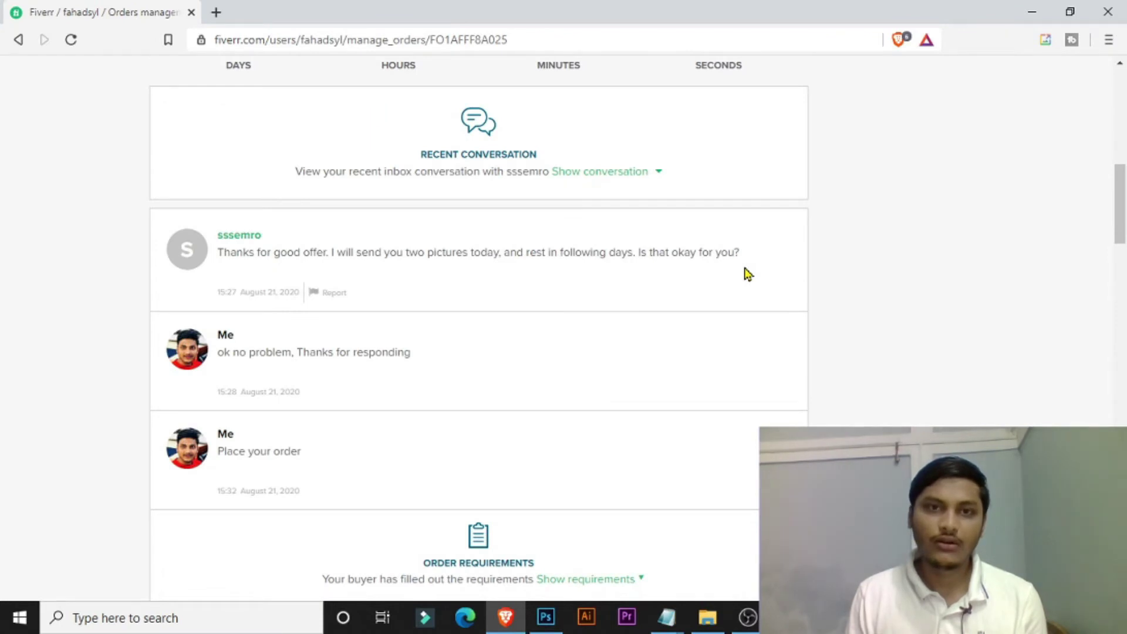
{"action": "scroll", "coordinate": [747, 273], "scroll_direction": "up", "scroll_amount": 4}
{"action": "scroll", "coordinate": [750, 282], "scroll_direction": "up", "scroll_amount": 6}
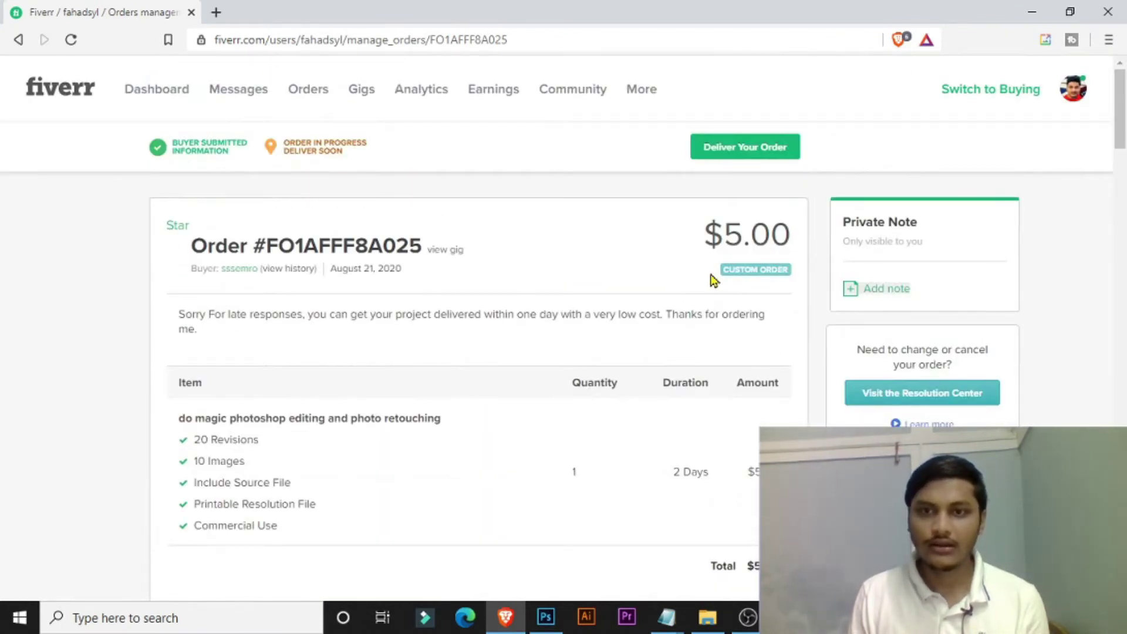
{"action": "scroll", "coordinate": [654, 282], "scroll_direction": "down", "scroll_amount": 3}
{"action": "scroll", "coordinate": [656, 282], "scroll_direction": "down", "scroll_amount": 7}
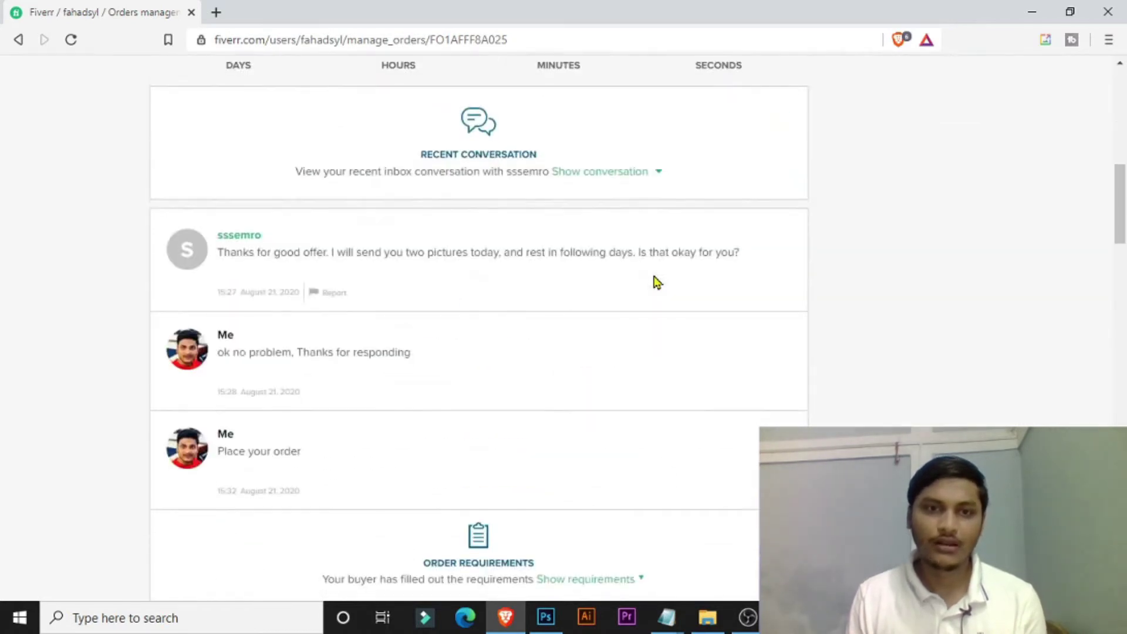
Show the full buyer conversation and read through it, including the background-change request
{"action": "left_click", "coordinate": [618, 182]}
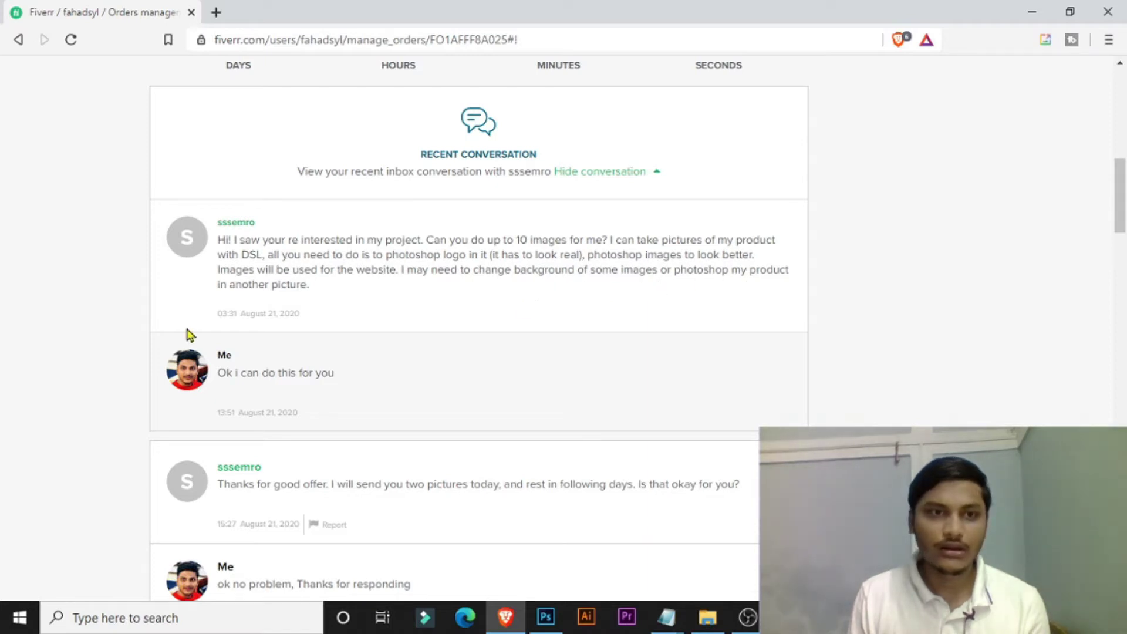
{"action": "scroll", "coordinate": [393, 317], "scroll_direction": "down", "scroll_amount": 1}
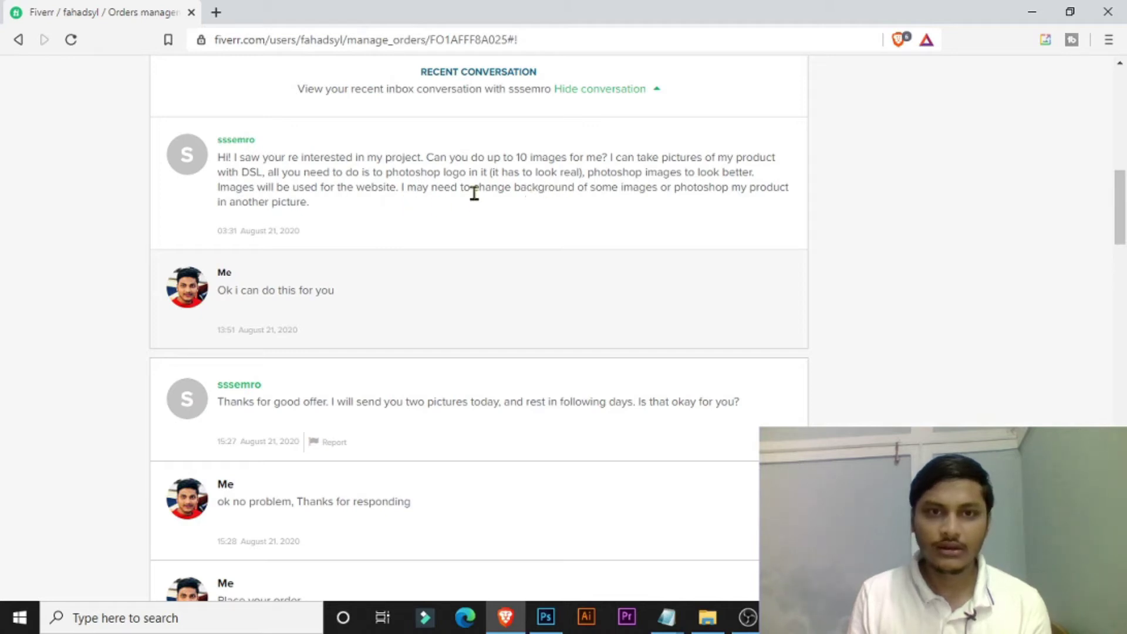
{"action": "left_click_drag", "start_coordinate": [475, 193], "coordinate": [580, 202]}
{"action": "left_click", "coordinate": [574, 207]}
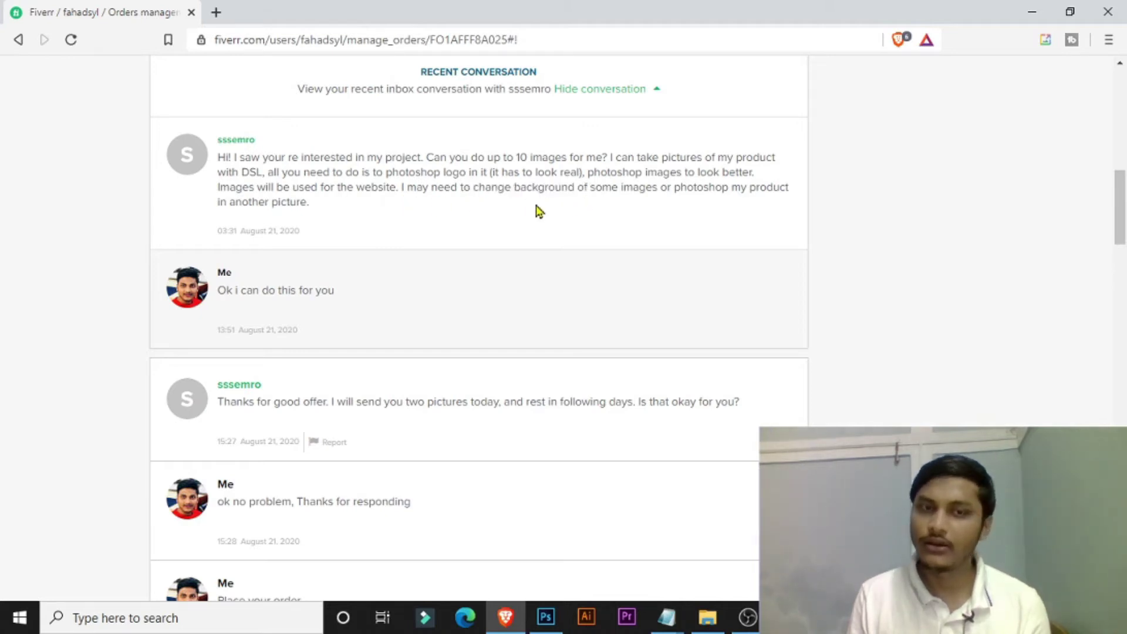
{"action": "scroll", "coordinate": [605, 218], "scroll_direction": "down", "scroll_amount": 1}
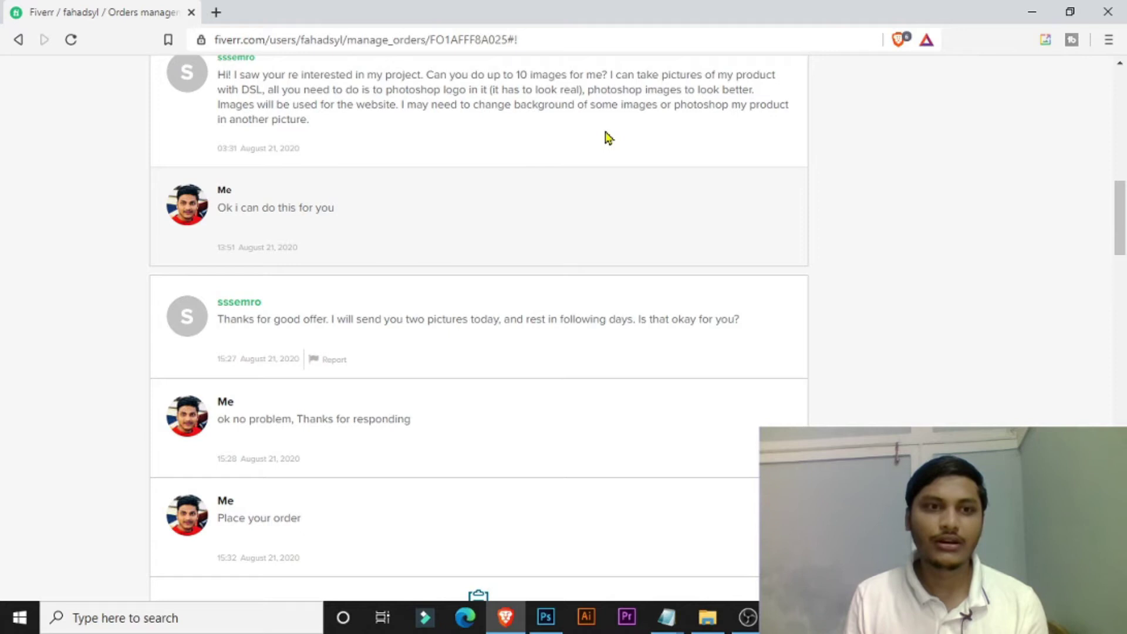
{"action": "scroll", "coordinate": [580, 109], "scroll_direction": "down", "scroll_amount": 3}
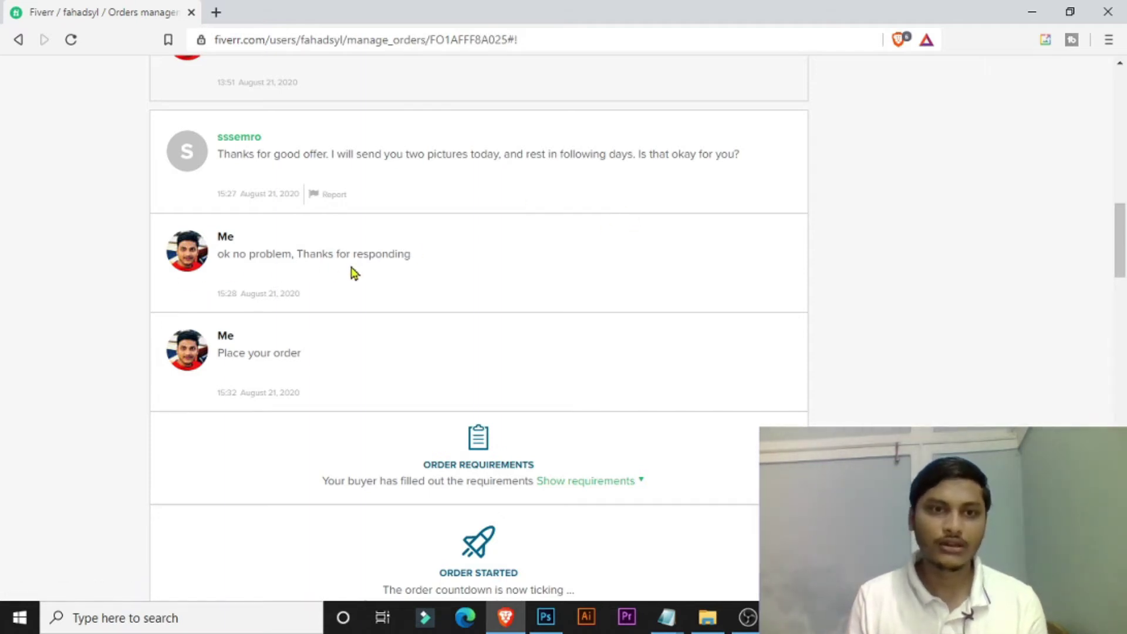
{"action": "scroll", "coordinate": [411, 273], "scroll_direction": "down", "scroll_amount": 3}
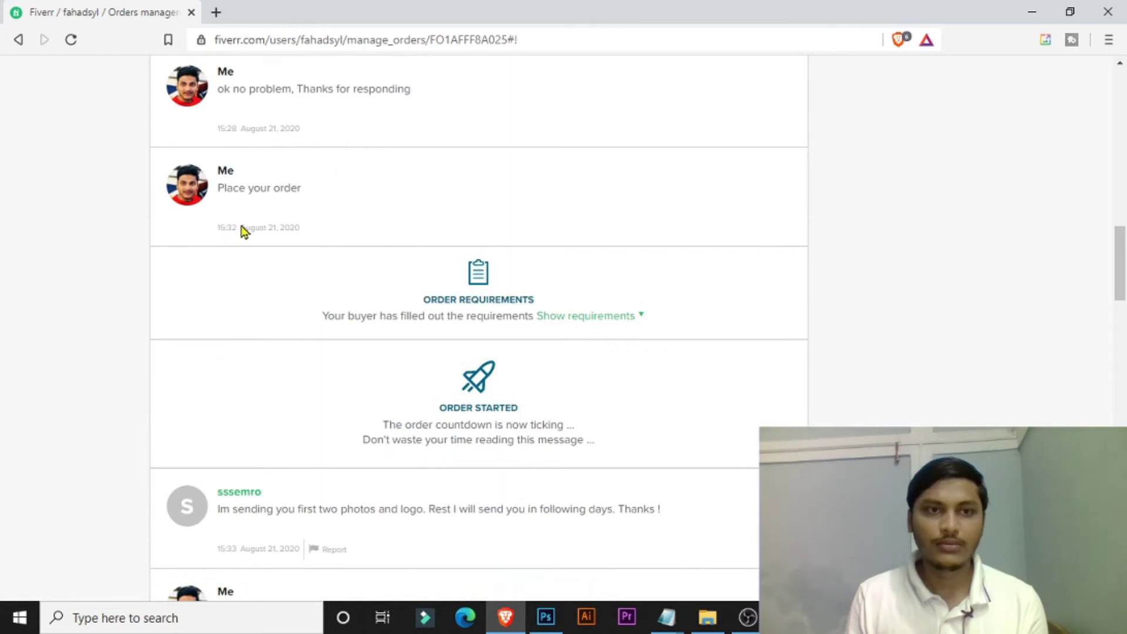
Reveal the buyer's requirements and save lepotta.png to the desktop
{"action": "left_click", "coordinate": [556, 324]}
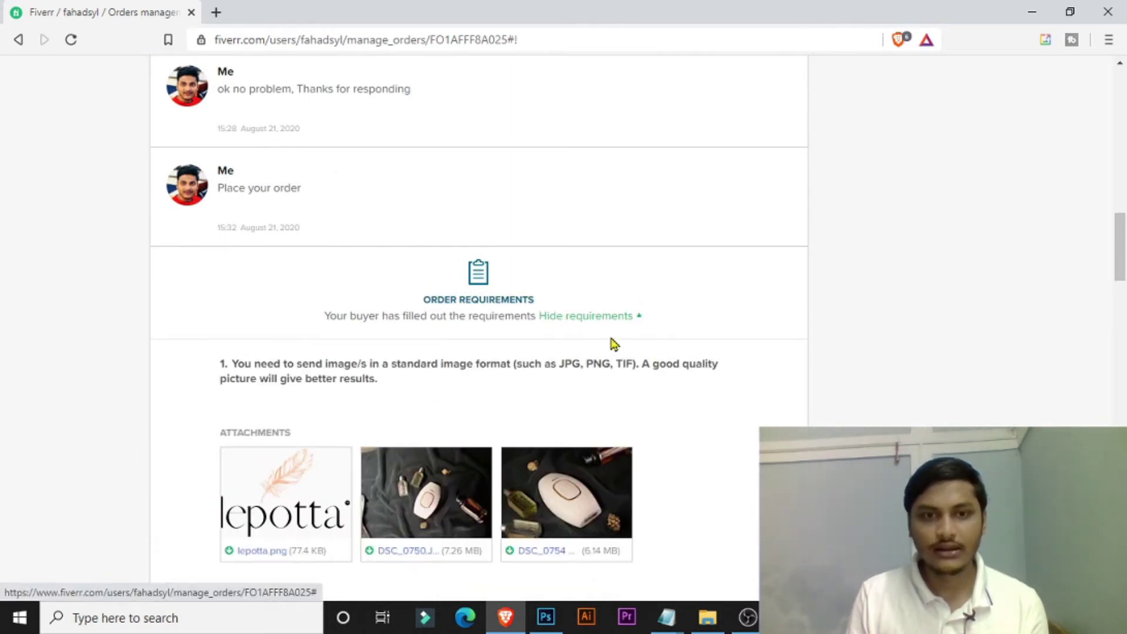
{"action": "scroll", "coordinate": [469, 364], "scroll_direction": "down", "scroll_amount": 3}
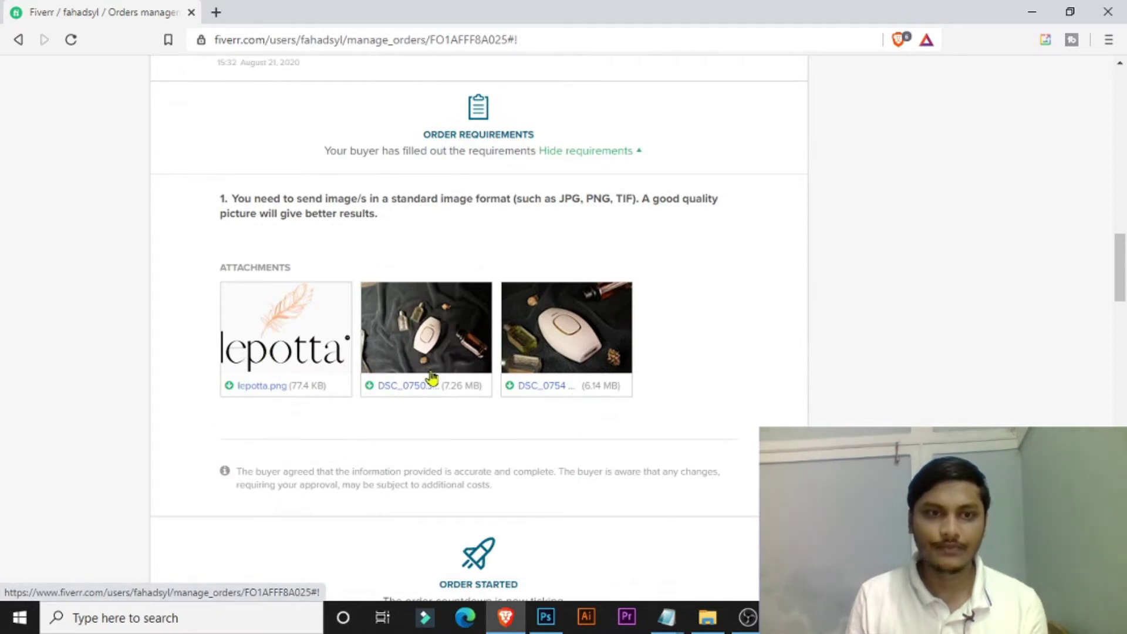
{"action": "left_click", "coordinate": [278, 352]}
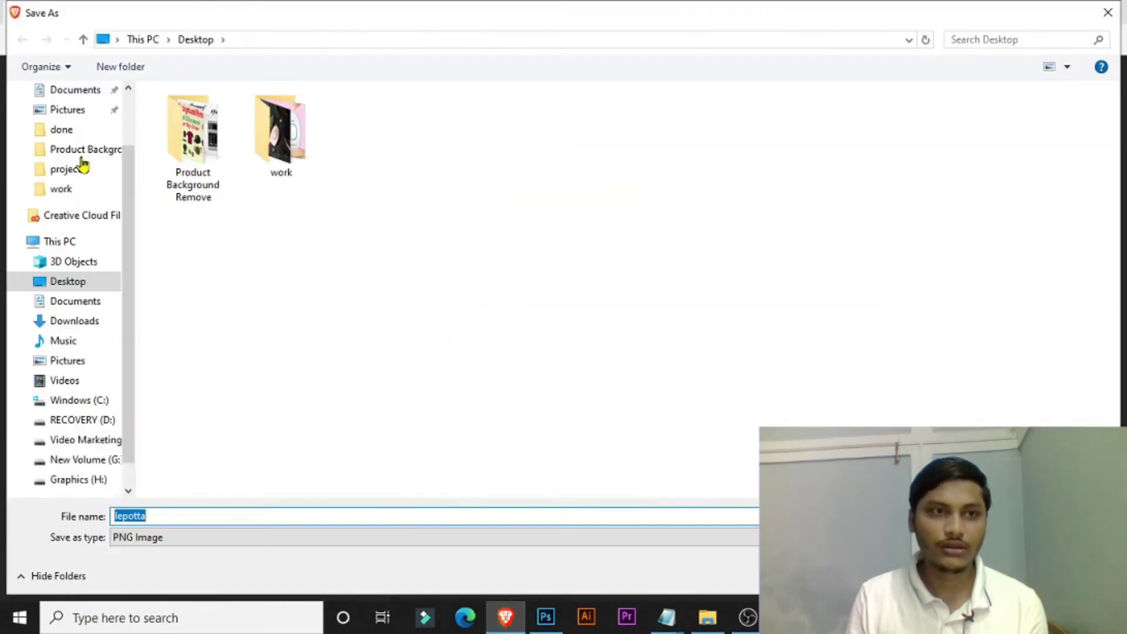
{"action": "key", "text": "Return"}
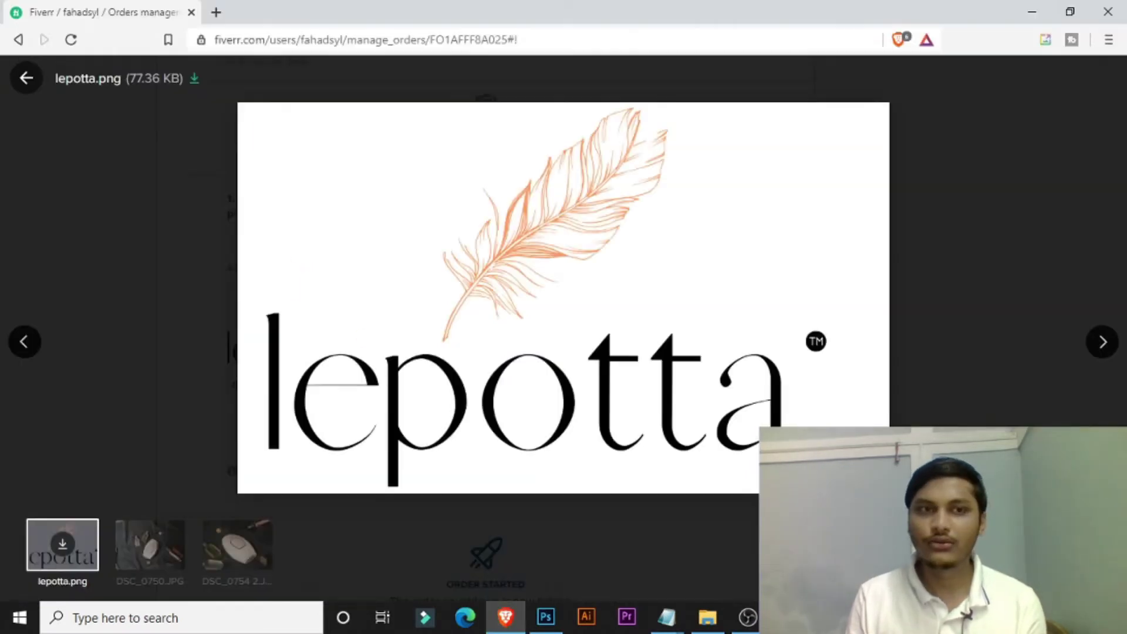
{"action": "left_click", "coordinate": [1055, 179]}
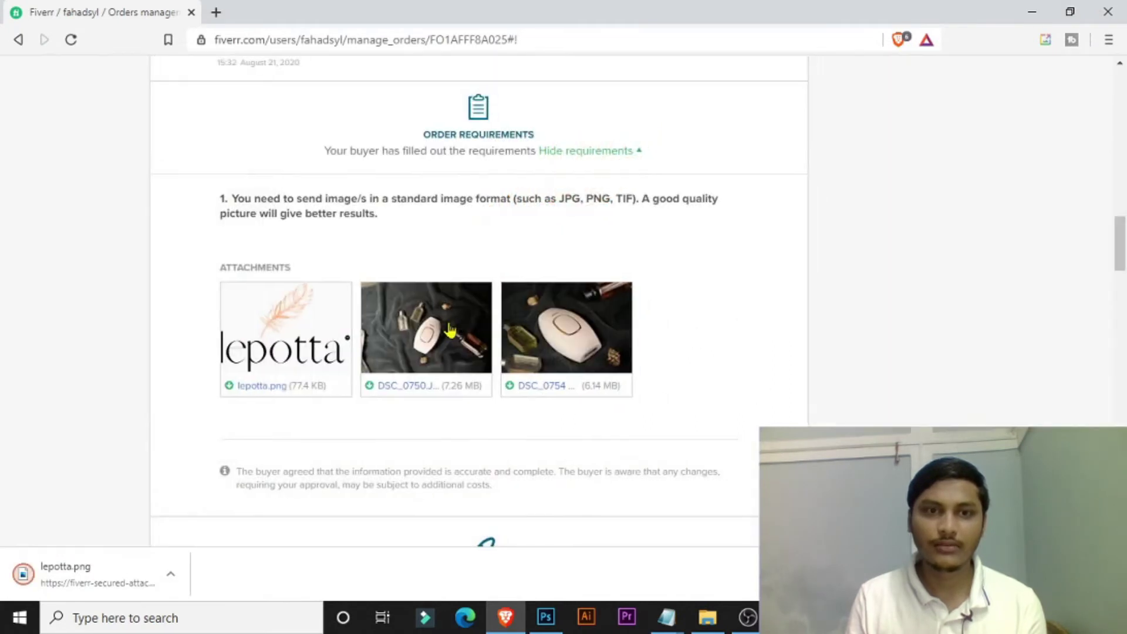
Download the DSC_0750.JPG and DSC_0754 2.JPG product photos to the desktop
{"action": "left_click", "coordinate": [446, 326]}
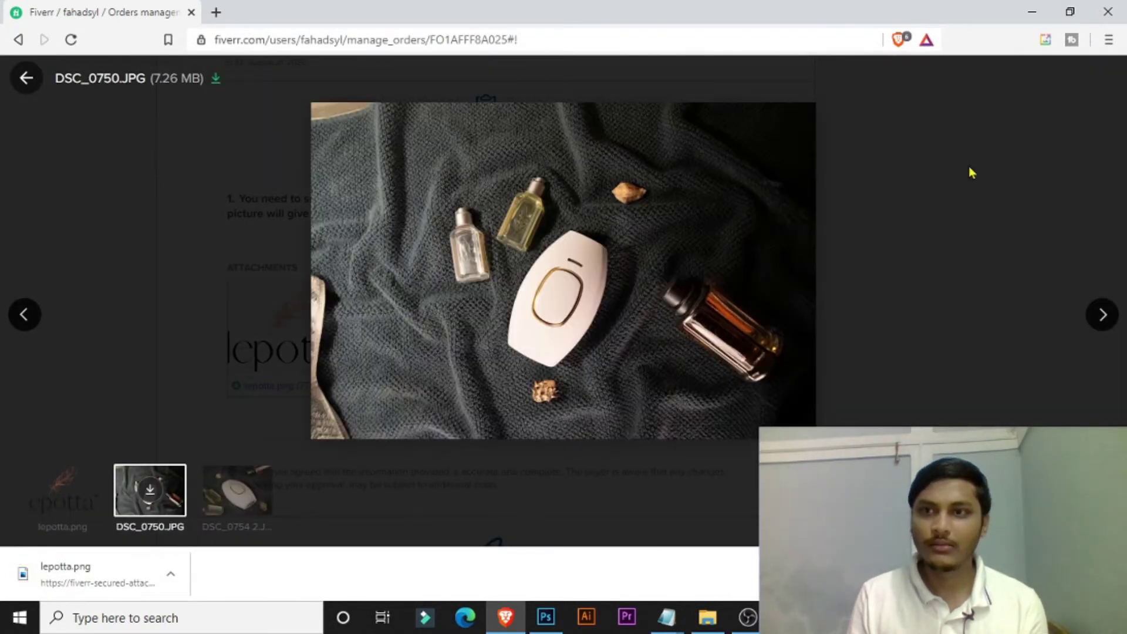
{"action": "left_click", "coordinate": [215, 80]}
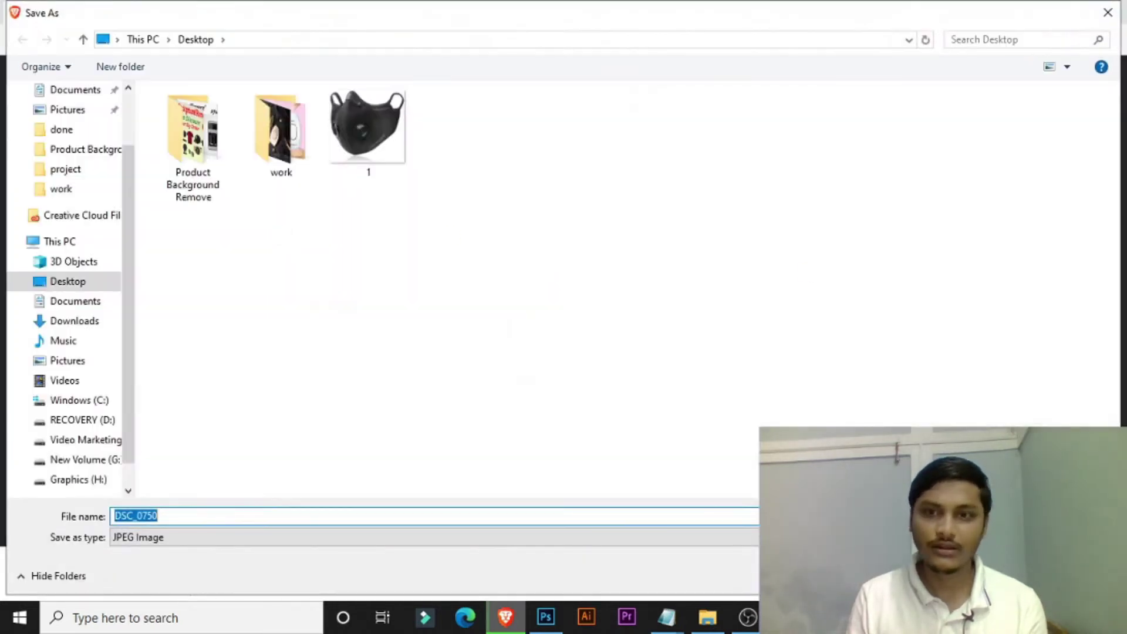
{"action": "key", "text": "Return"}
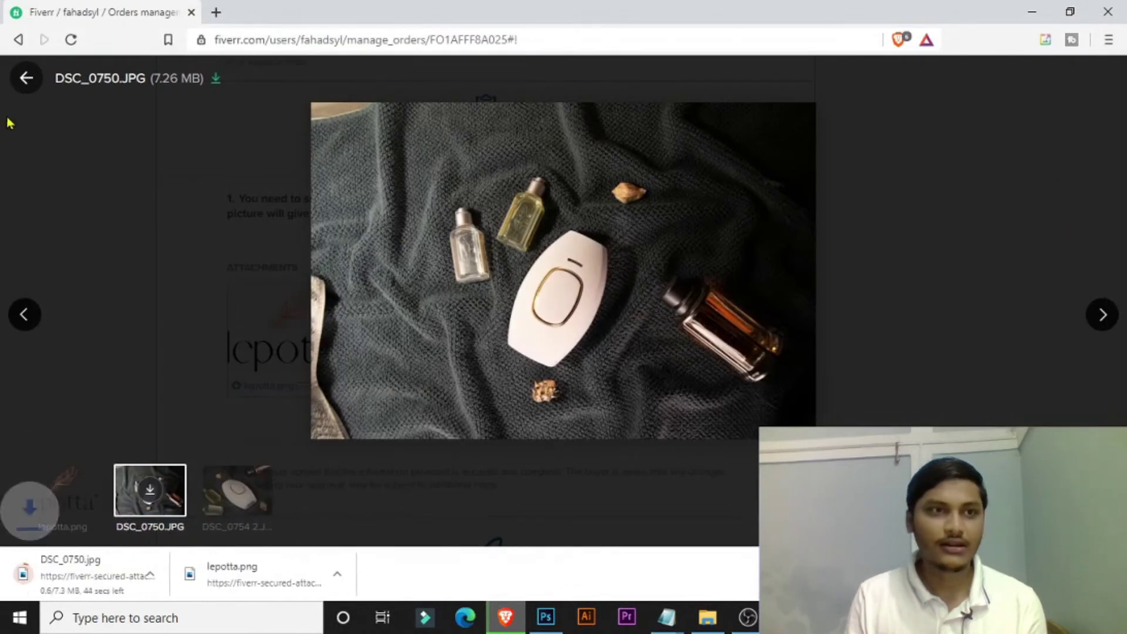
{"action": "left_click", "coordinate": [26, 79]}
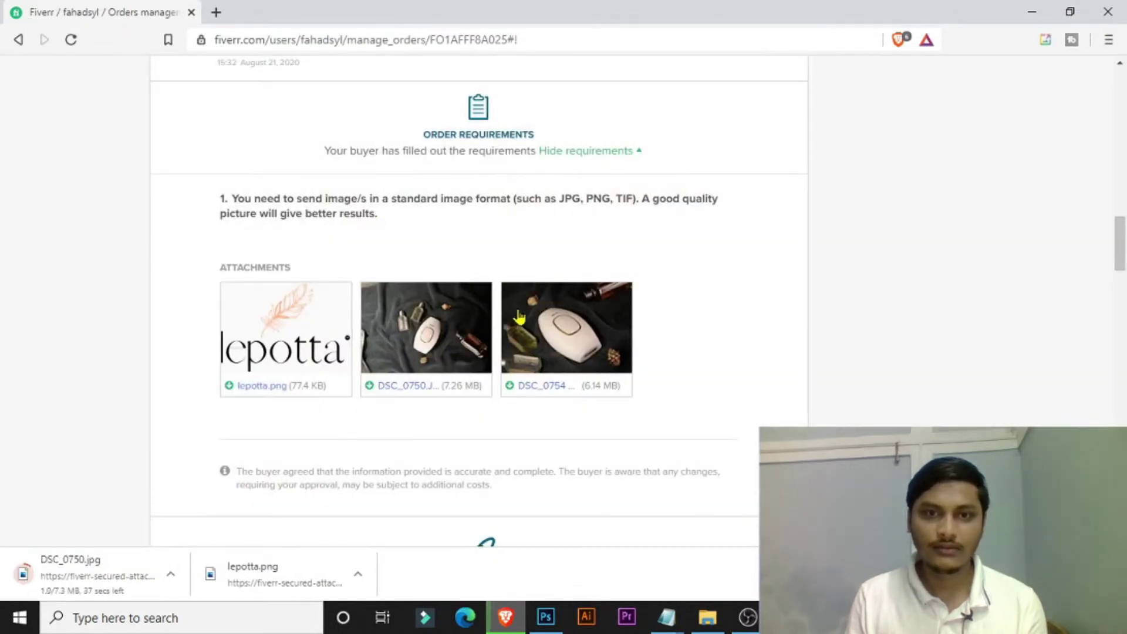
{"action": "left_click", "coordinate": [519, 317]}
{"action": "left_click", "coordinate": [224, 79]}
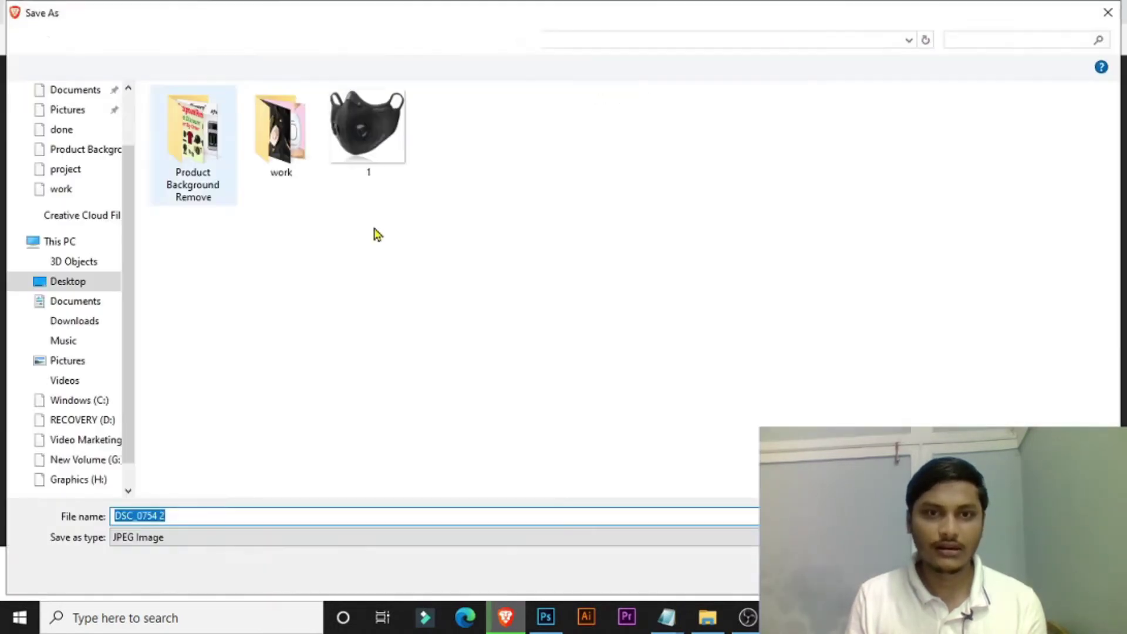
{"action": "key", "text": "Return"}
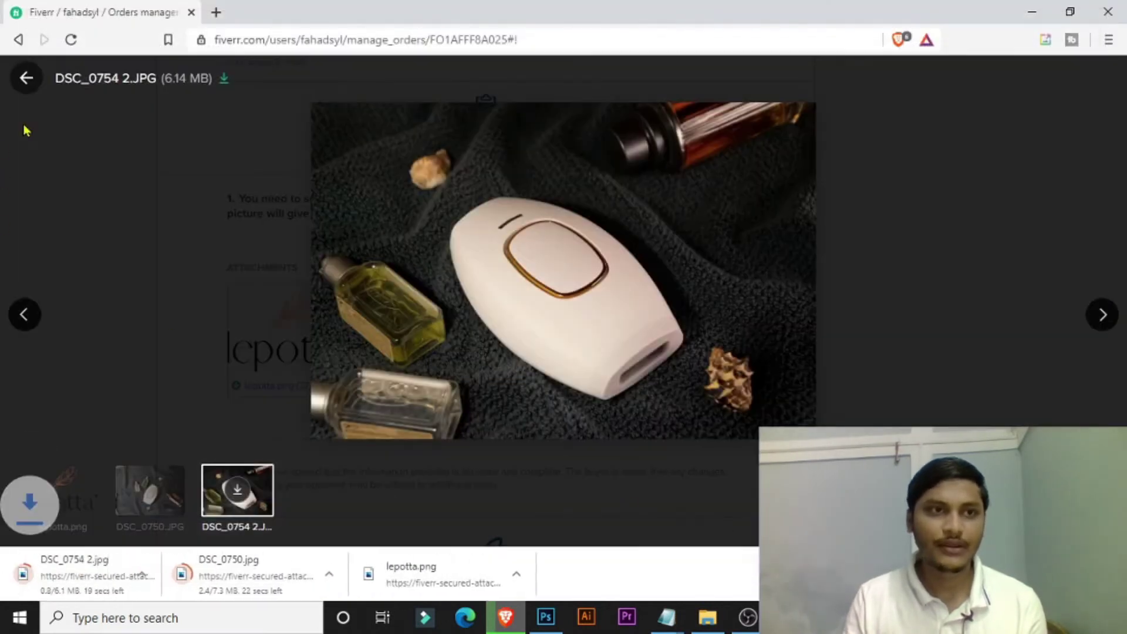
{"action": "left_click", "coordinate": [26, 79]}
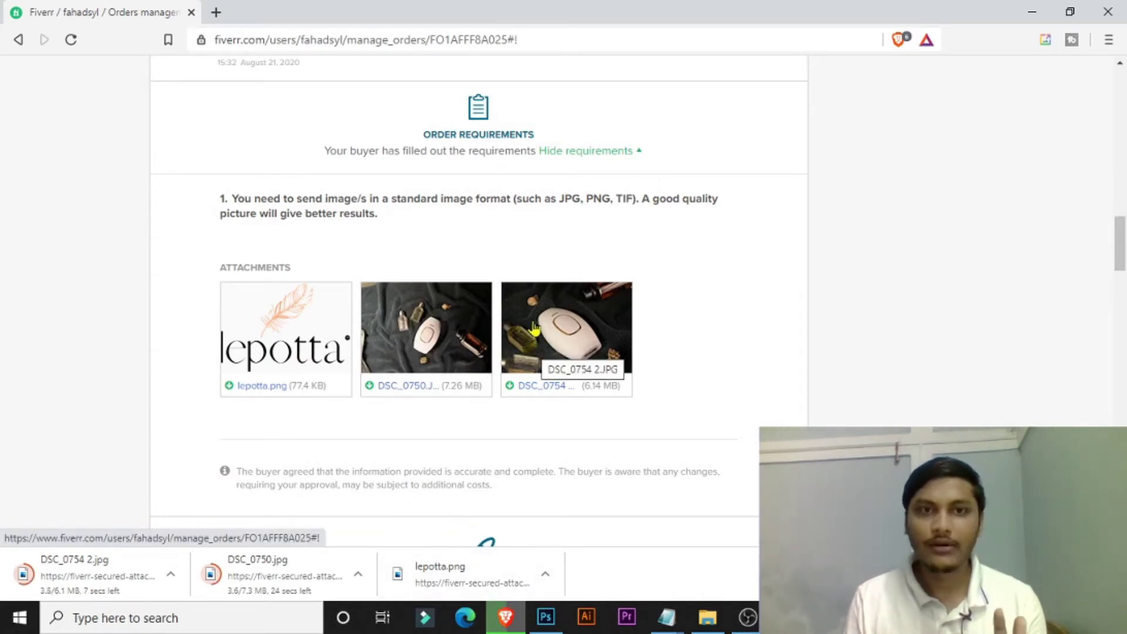
Scroll to the 'example where logo should be' message and download its screenshot
{"action": "scroll", "coordinate": [562, 349], "scroll_direction": "down", "scroll_amount": 1}
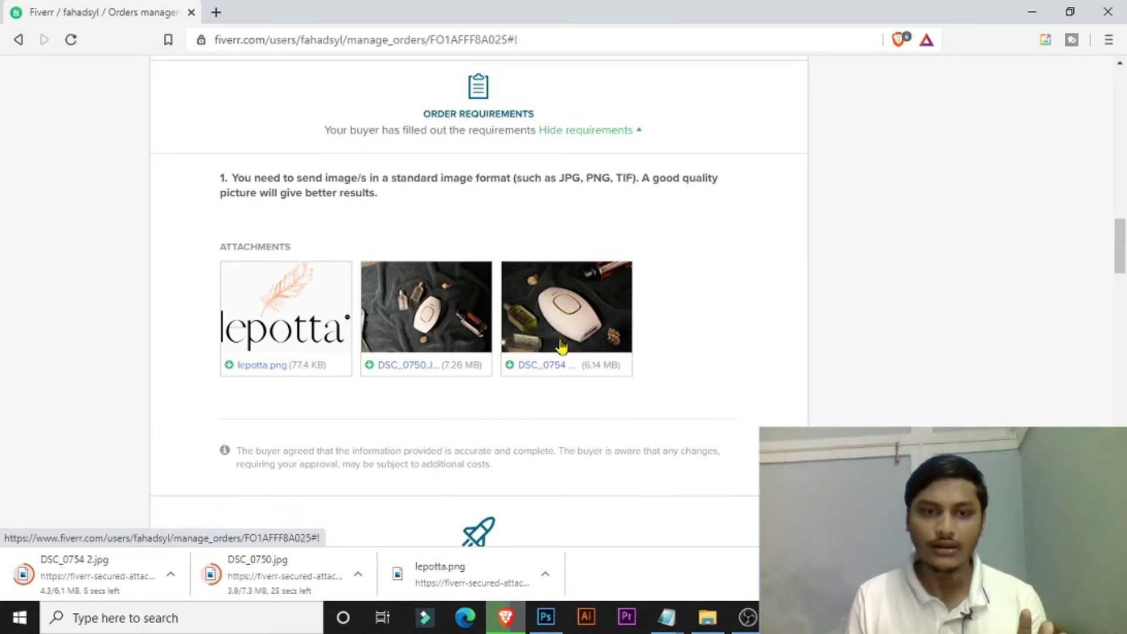
{"action": "scroll", "coordinate": [559, 354], "scroll_direction": "down", "scroll_amount": 4}
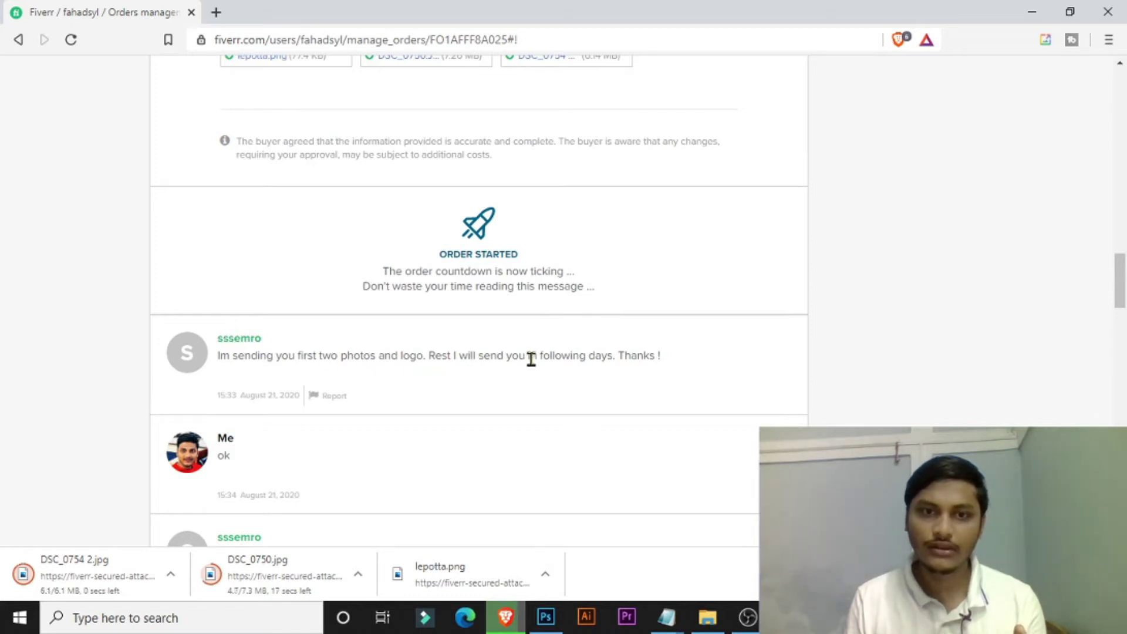
{"action": "scroll", "coordinate": [537, 361], "scroll_direction": "down", "scroll_amount": 3}
{"action": "scroll", "coordinate": [459, 308], "scroll_direction": "down", "scroll_amount": 1}
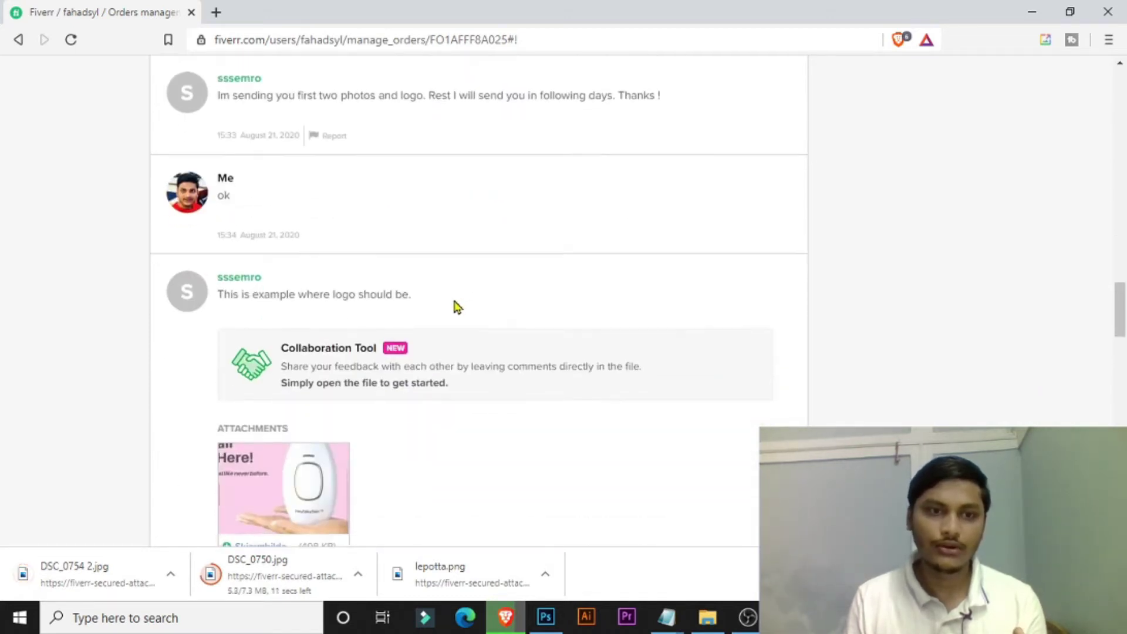
{"action": "scroll", "coordinate": [458, 307], "scroll_direction": "down", "scroll_amount": 1}
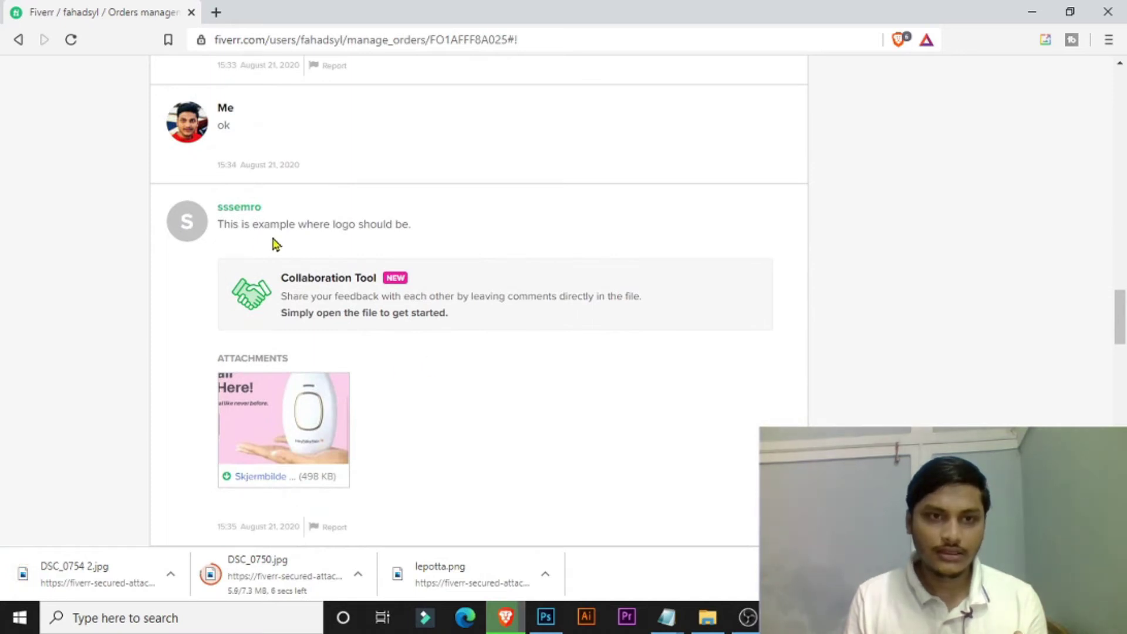
{"action": "left_click", "coordinate": [286, 419]}
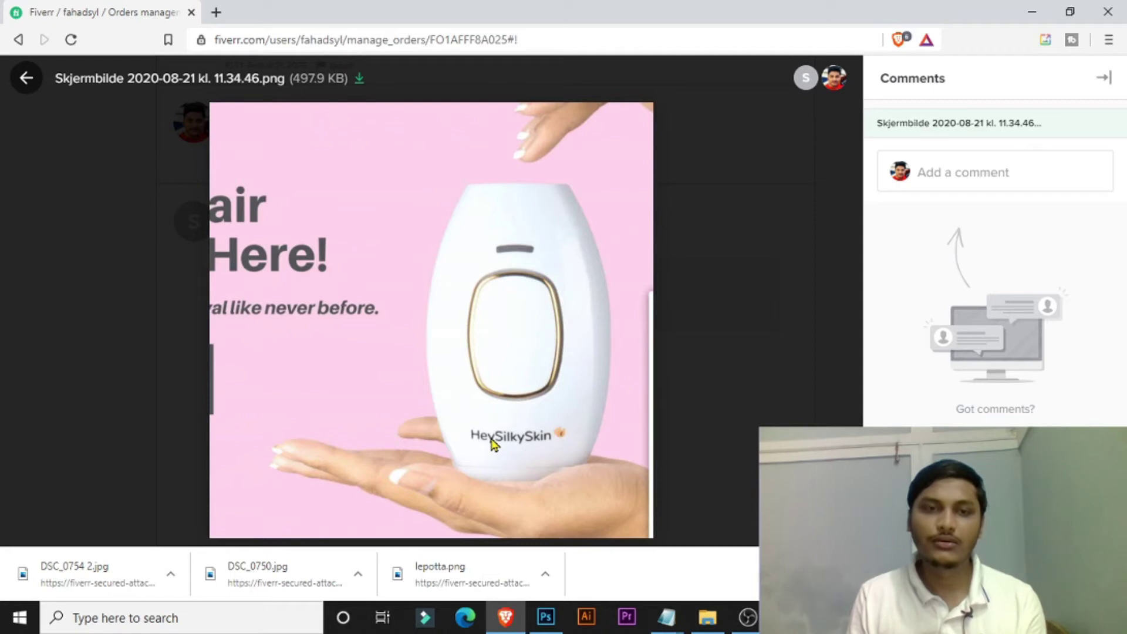
{"action": "left_click", "coordinate": [360, 83]}
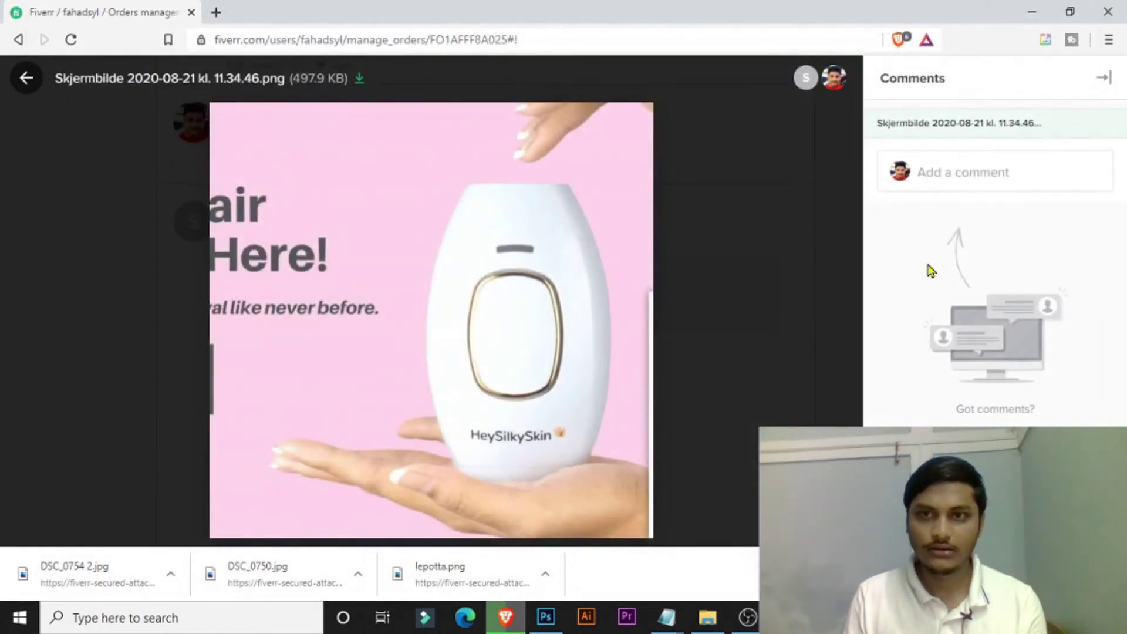
{"action": "key", "text": "Escape"}
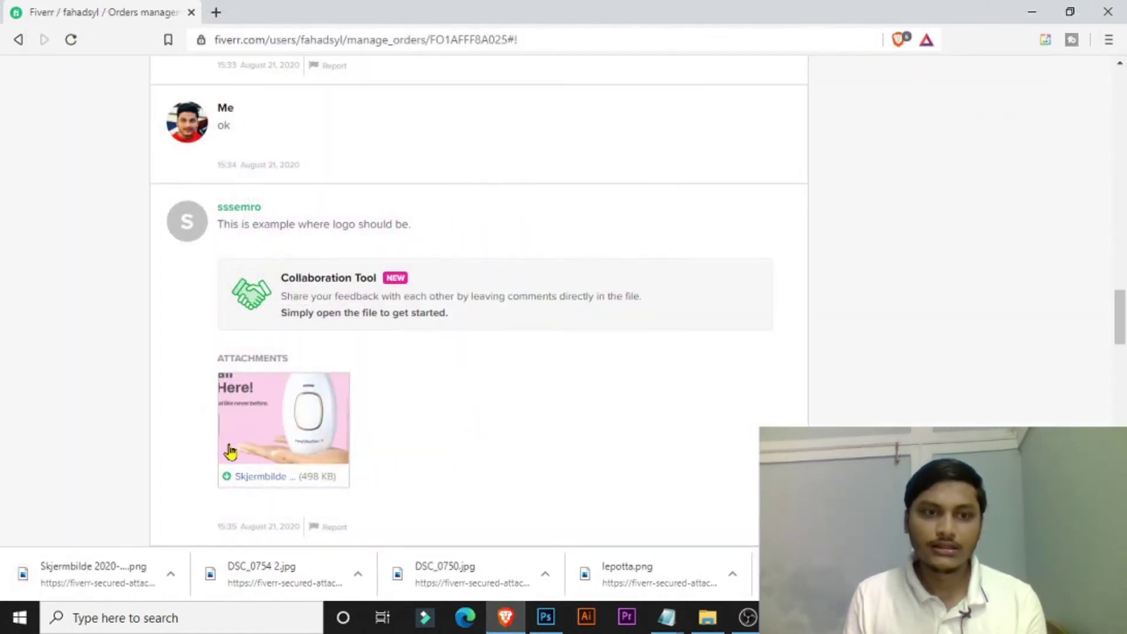
Recheck the example screenshot, then minimize the browser to the desktop
{"action": "left_click", "coordinate": [253, 427]}
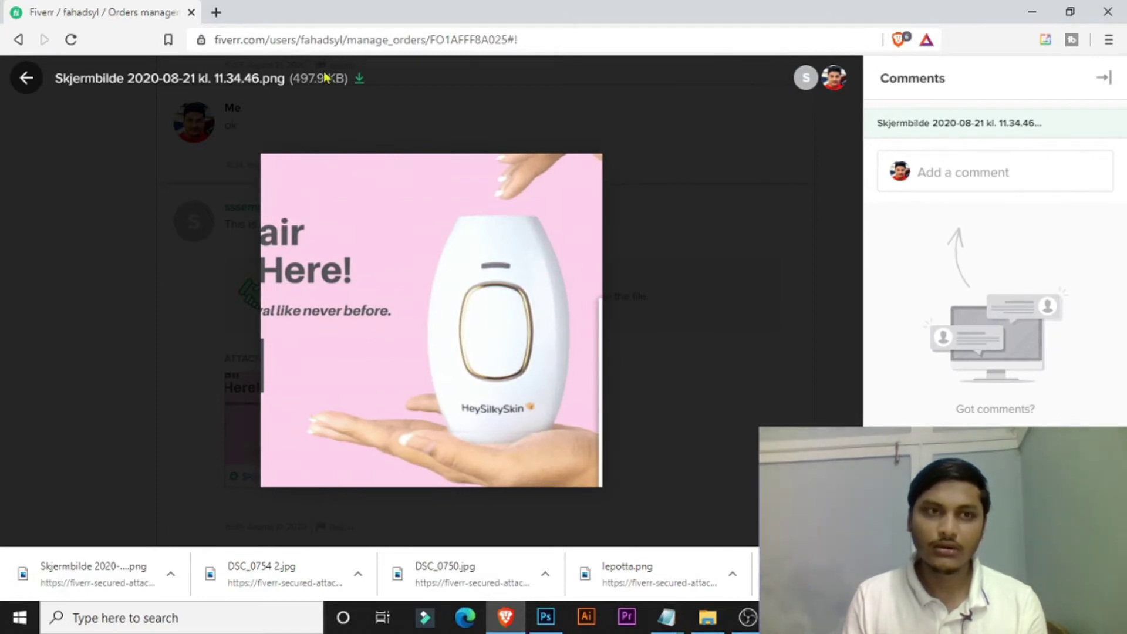
{"action": "left_click", "coordinate": [36, 77]}
{"action": "scroll", "coordinate": [226, 448], "scroll_direction": "down", "scroll_amount": 3}
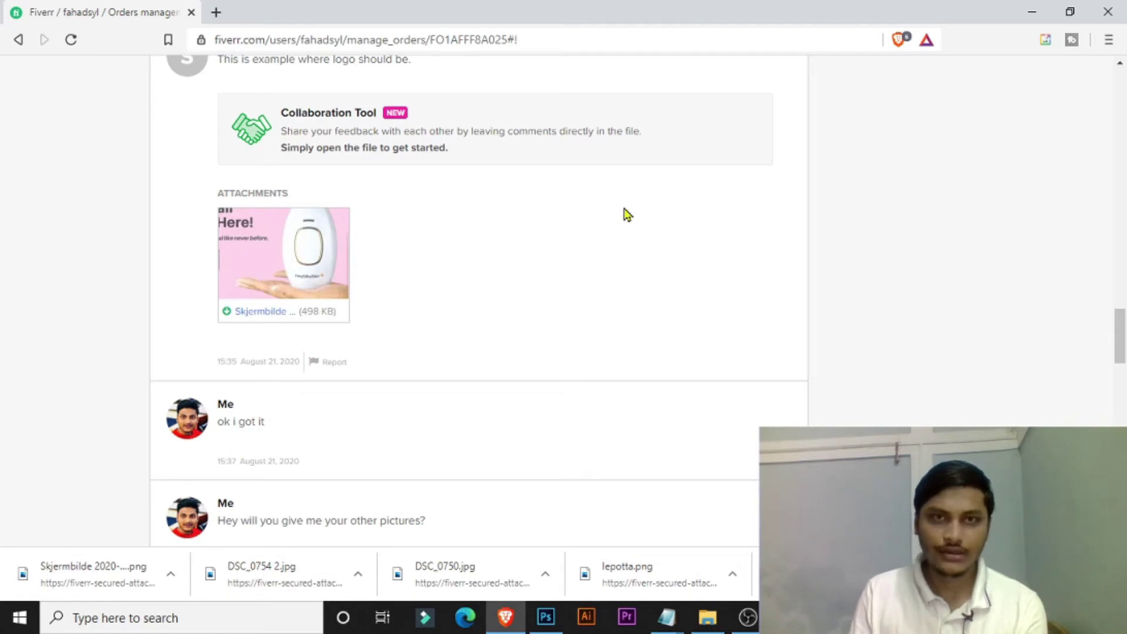
{"action": "left_click", "coordinate": [1032, 11]}
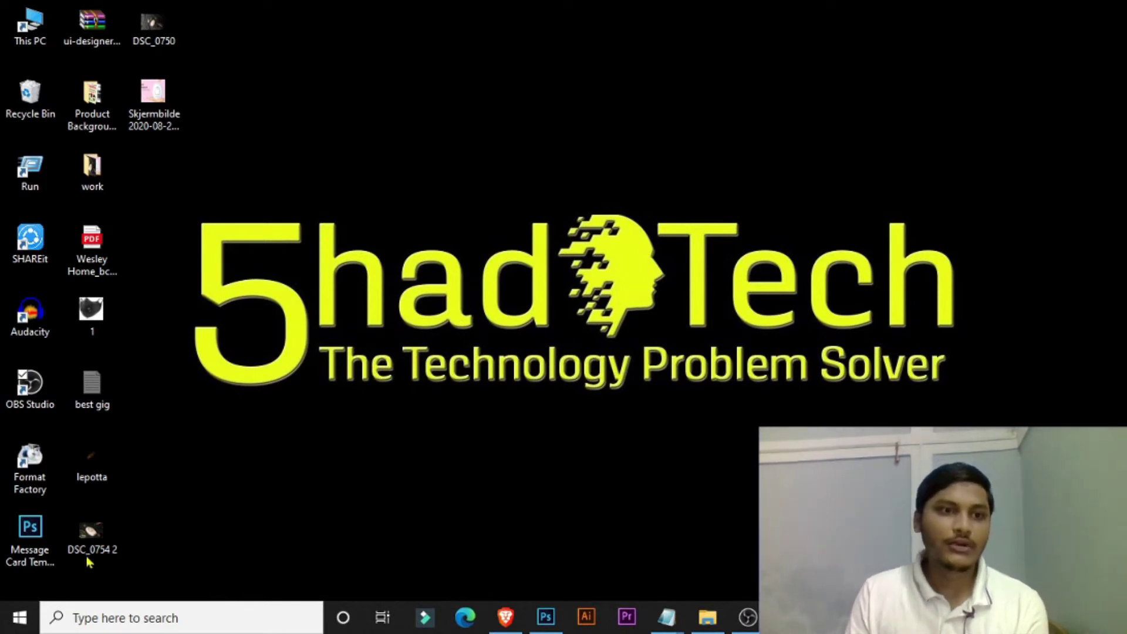
{"action": "mouse_move", "coordinate": [91, 463]}
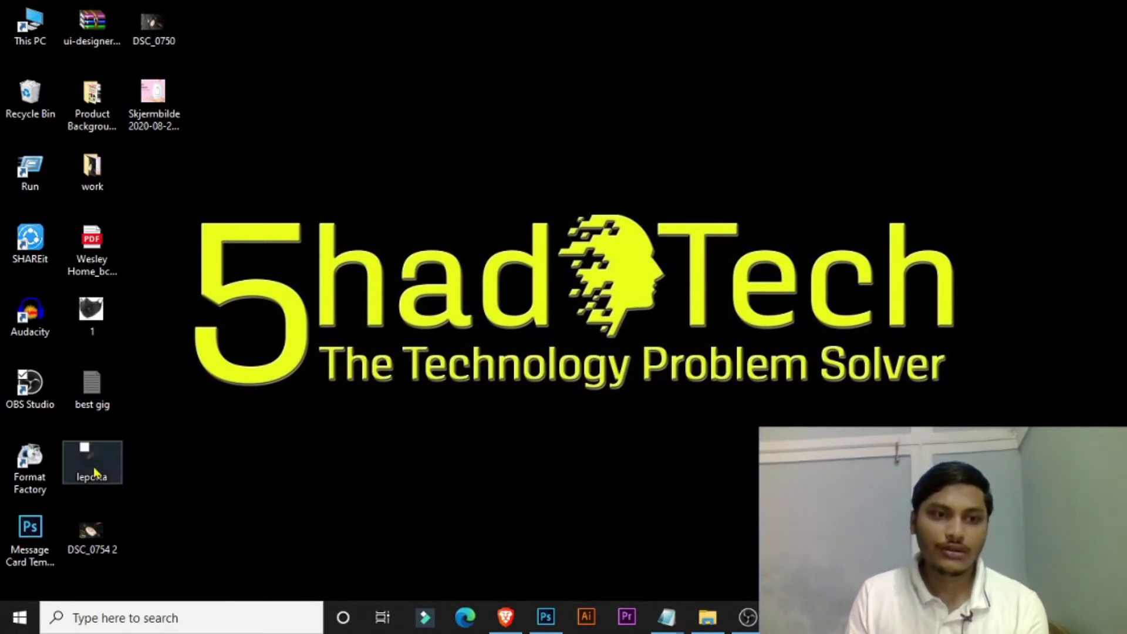
Preview lepotta, DSC_0754 2, DSC_0750 and the pink example screenshot in Photos
{"action": "double_click", "coordinate": [94, 471]}
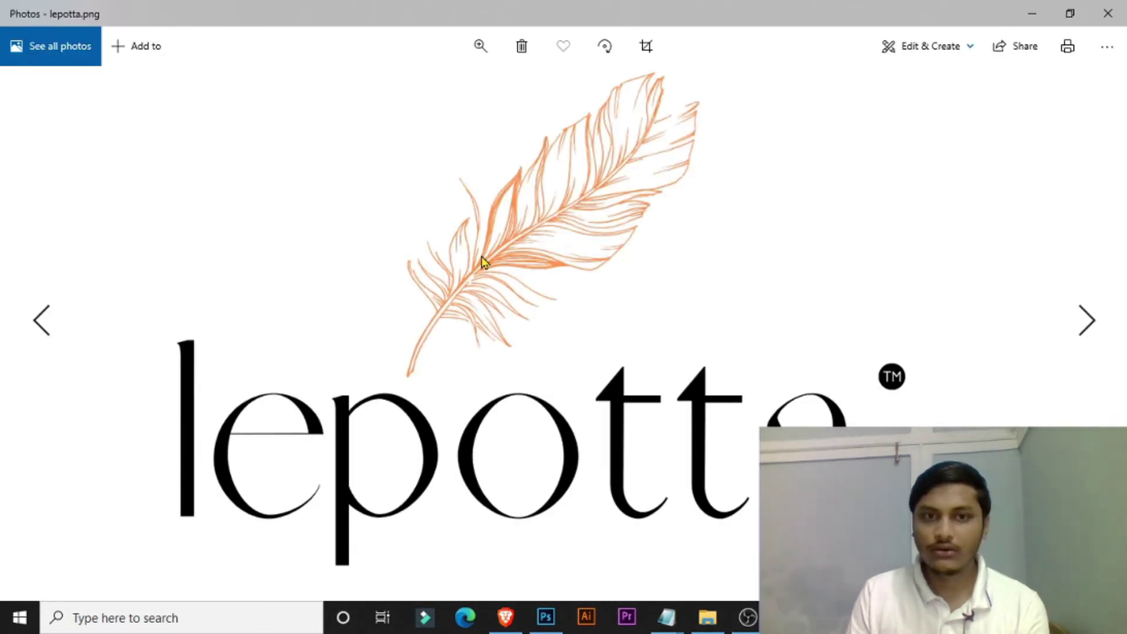
{"action": "left_click", "coordinate": [1087, 321]}
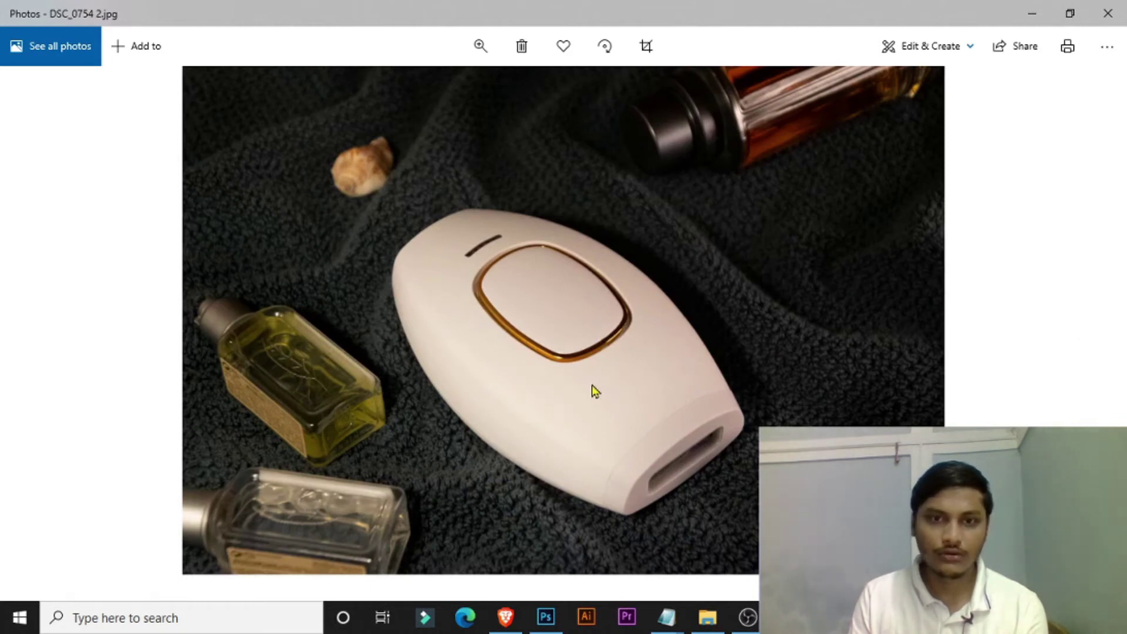
{"action": "left_click", "coordinate": [1084, 313]}
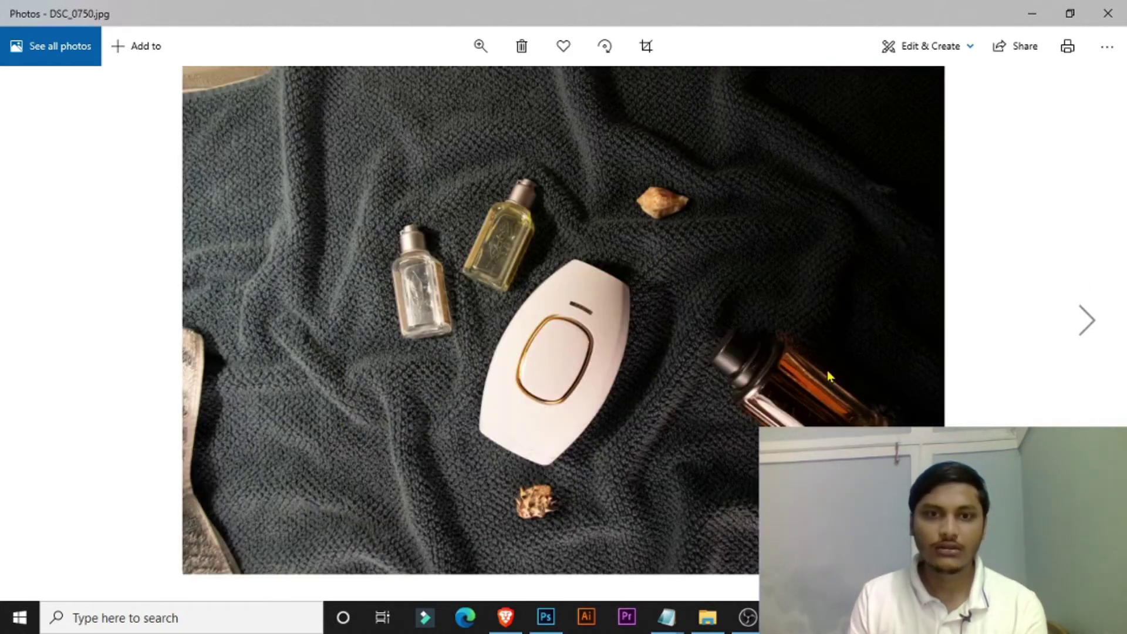
{"action": "left_click", "coordinate": [1119, 333]}
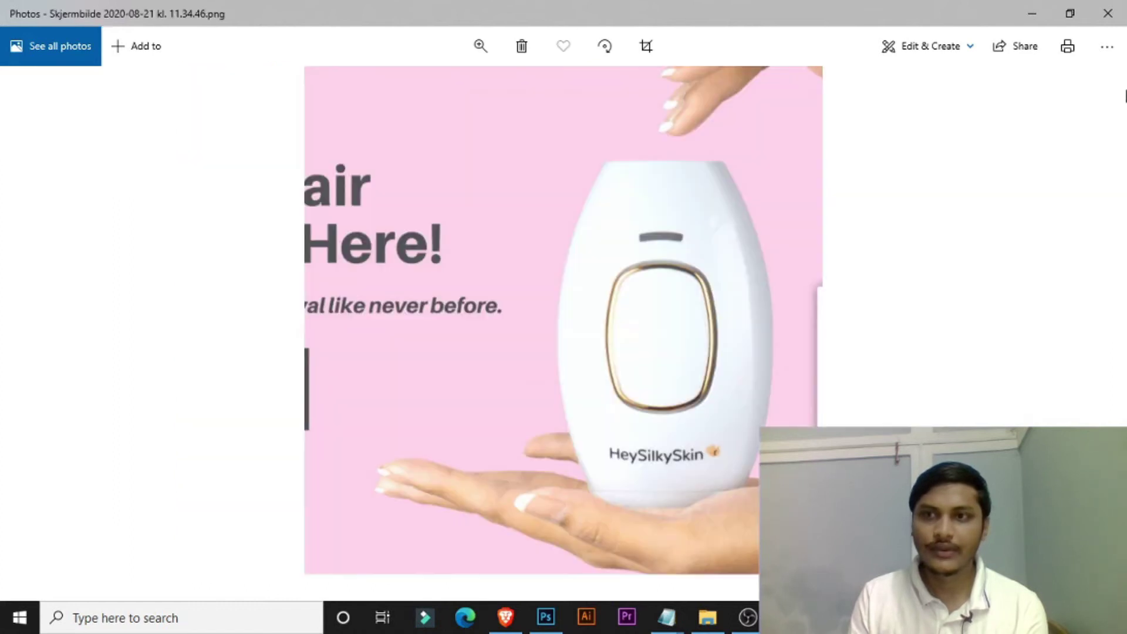
{"action": "left_click", "coordinate": [1108, 13]}
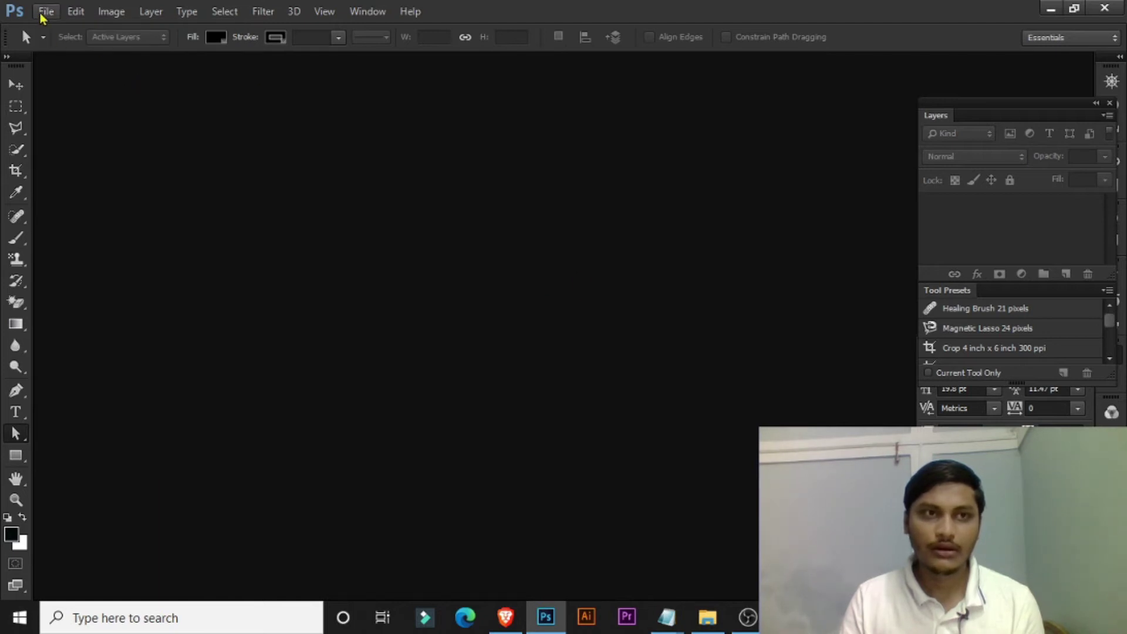
Open lepotta, DSC_0750 and DSC_0754 2 together in Photoshop
{"action": "left_click", "coordinate": [44, 12]}
{"action": "left_click", "coordinate": [56, 40]}
{"action": "left_click", "coordinate": [360, 288]}
{"action": "left_click", "coordinate": [625, 158], "text": "ctrl"}
{"action": "left_click", "coordinate": [741, 147], "text": "ctrl"}
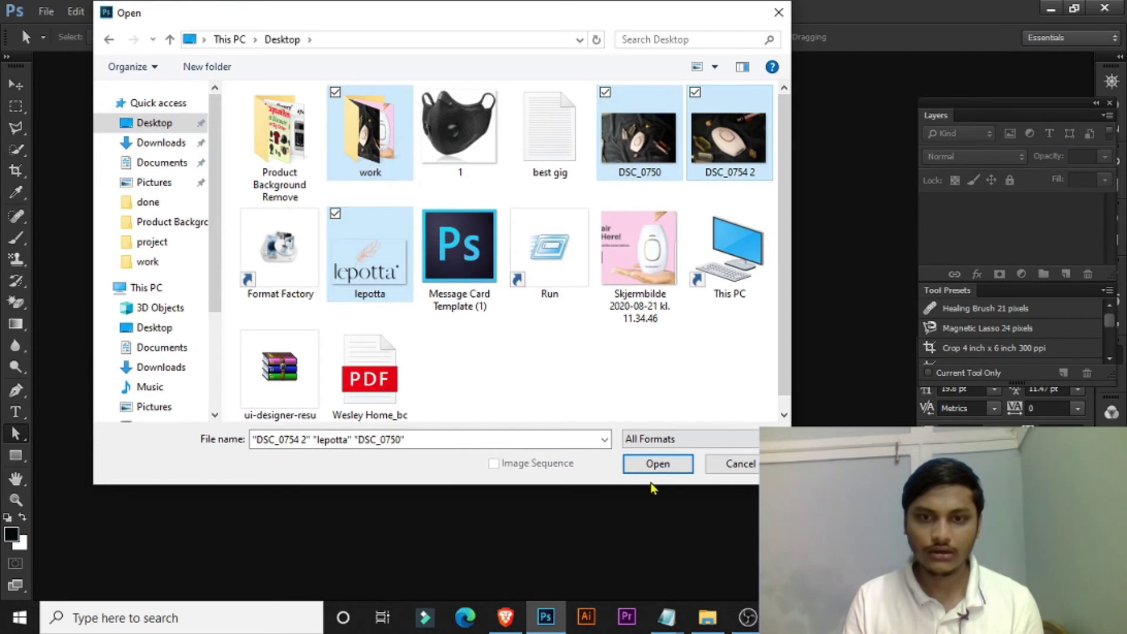
{"action": "left_click", "coordinate": [656, 467]}
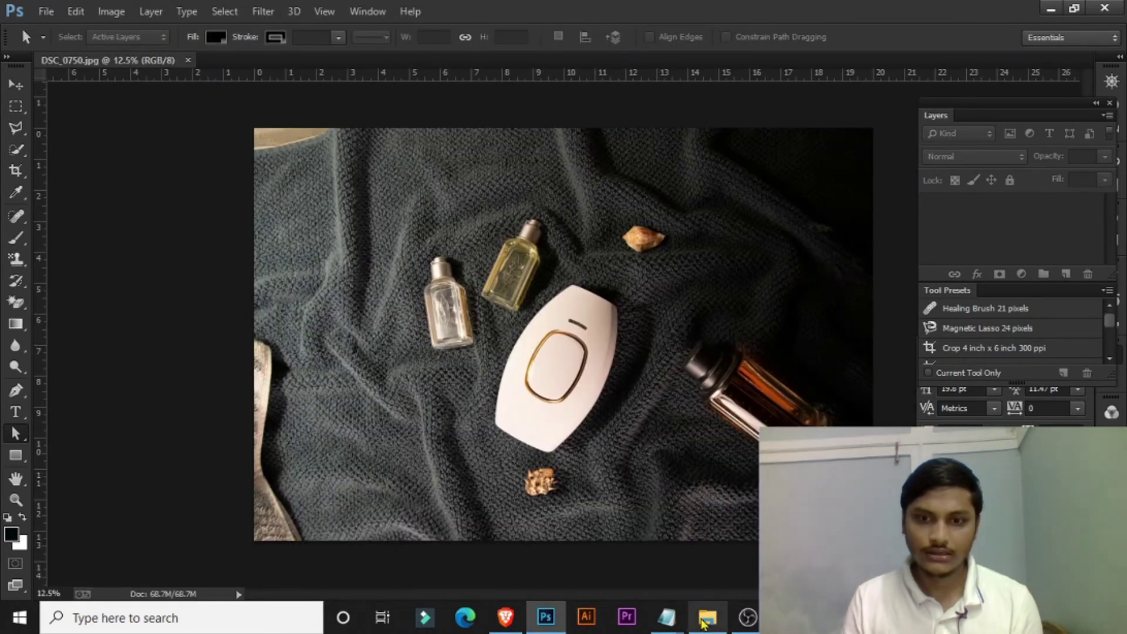
Recheck the example screenshot, then look at DSC_0754 2 and the lepotta logo tabs
{"action": "left_click", "coordinate": [708, 616]}
{"action": "double_click", "coordinate": [735, 288]}
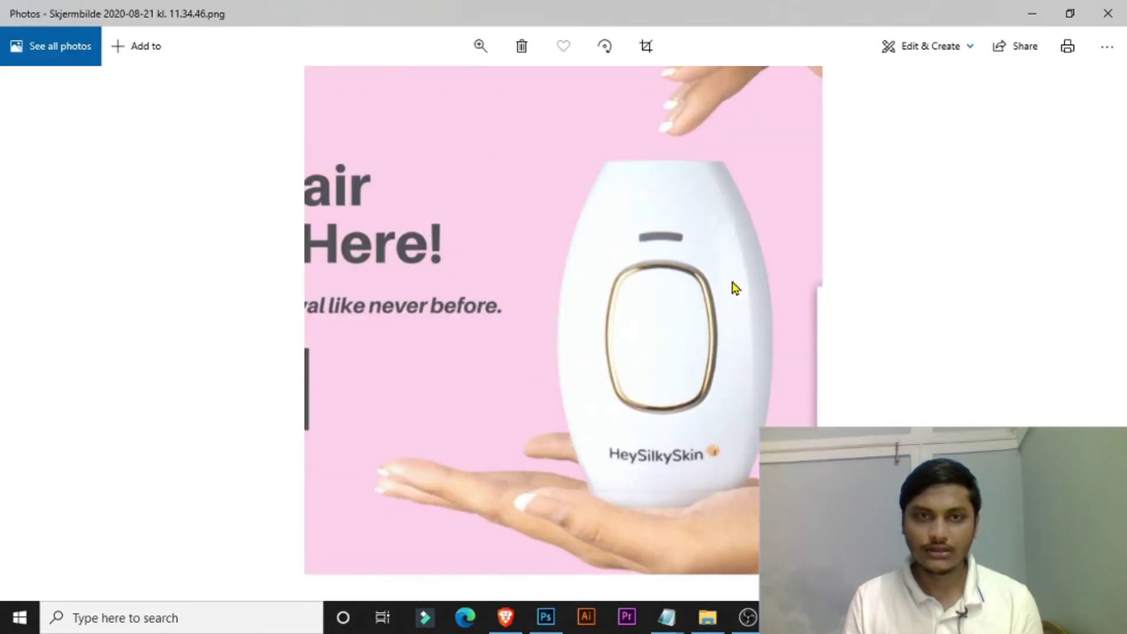
{"action": "left_click", "coordinate": [1119, 13]}
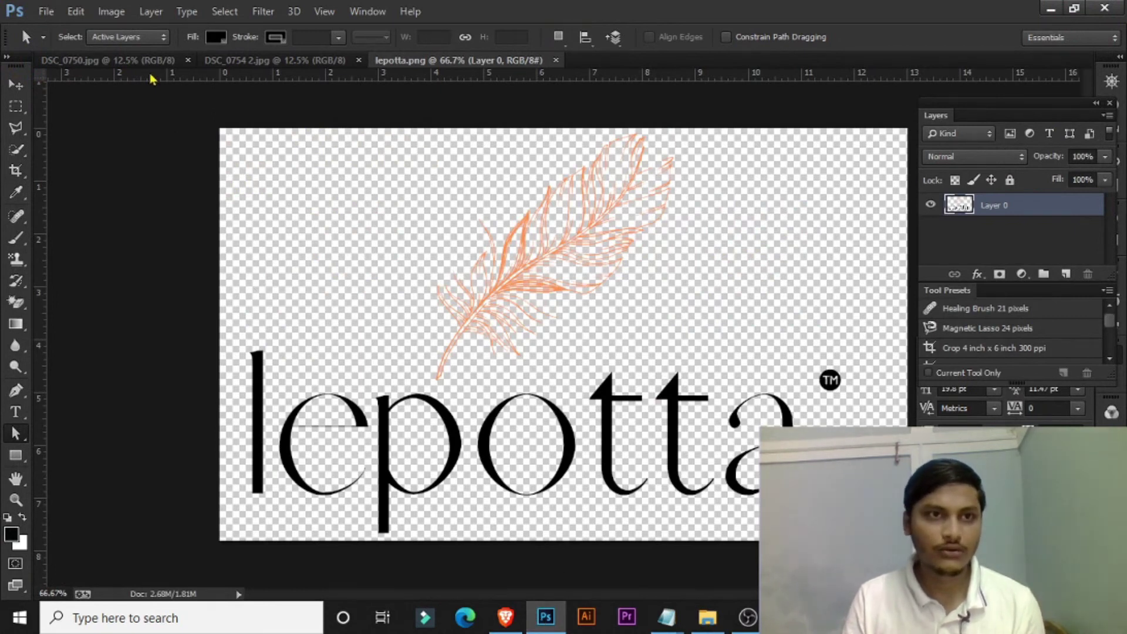
{"action": "left_click", "coordinate": [229, 60]}
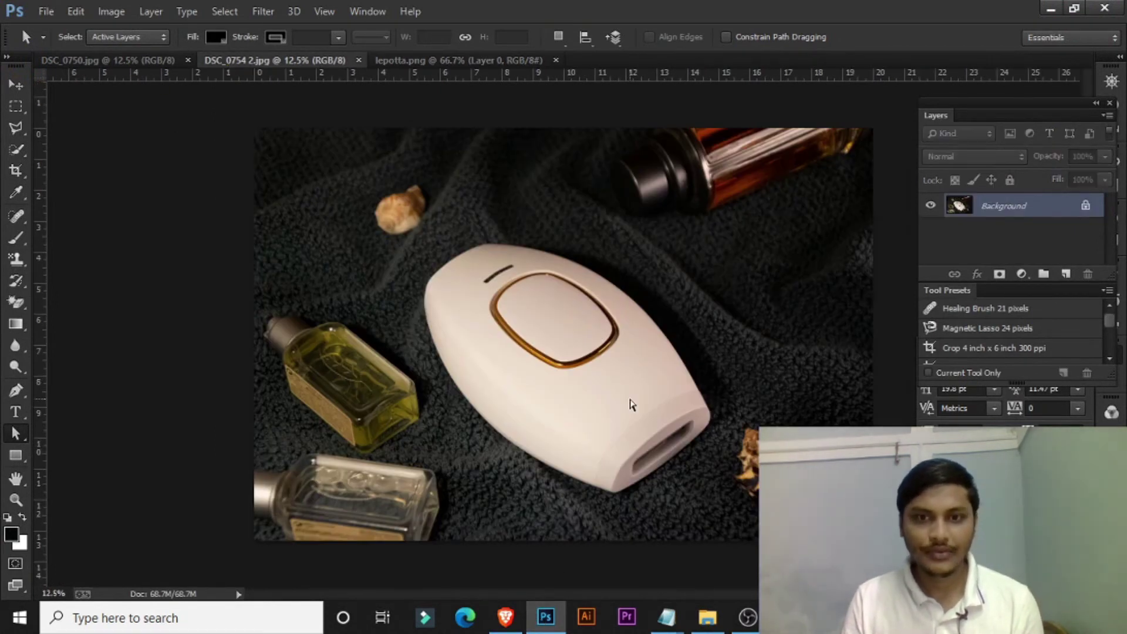
{"action": "left_click", "coordinate": [461, 60]}
Drag the lepotta logo onto the device in DSC_0754 2 and rotate it about 35°
{"action": "left_click", "coordinate": [15, 86]}
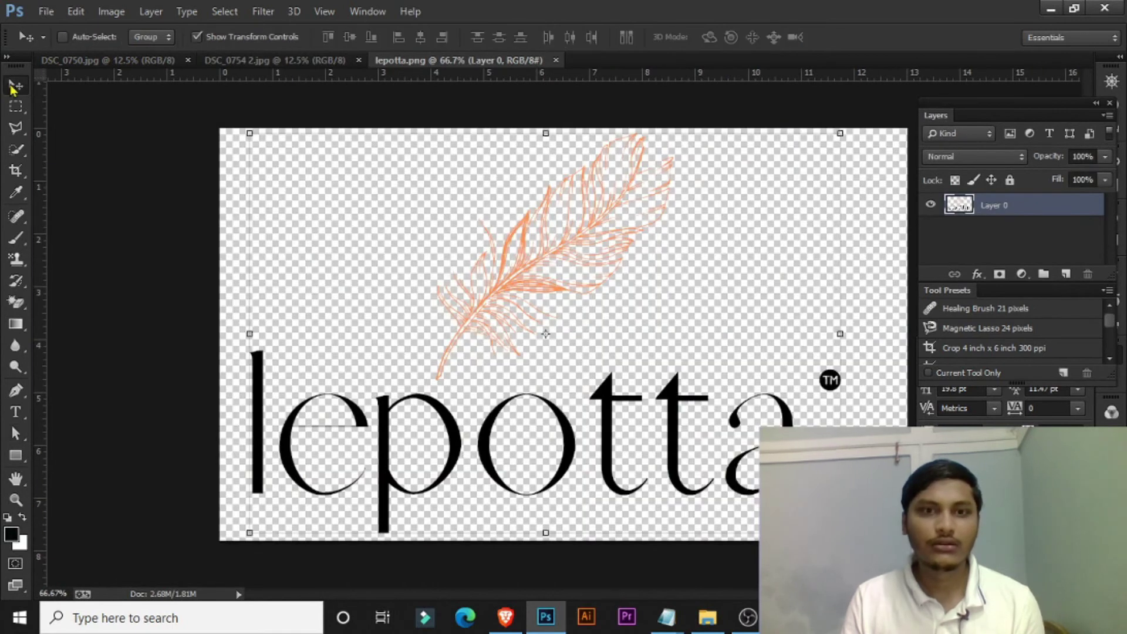
{"action": "left_click_drag", "start_coordinate": [506, 299], "coordinate": [323, 65]}
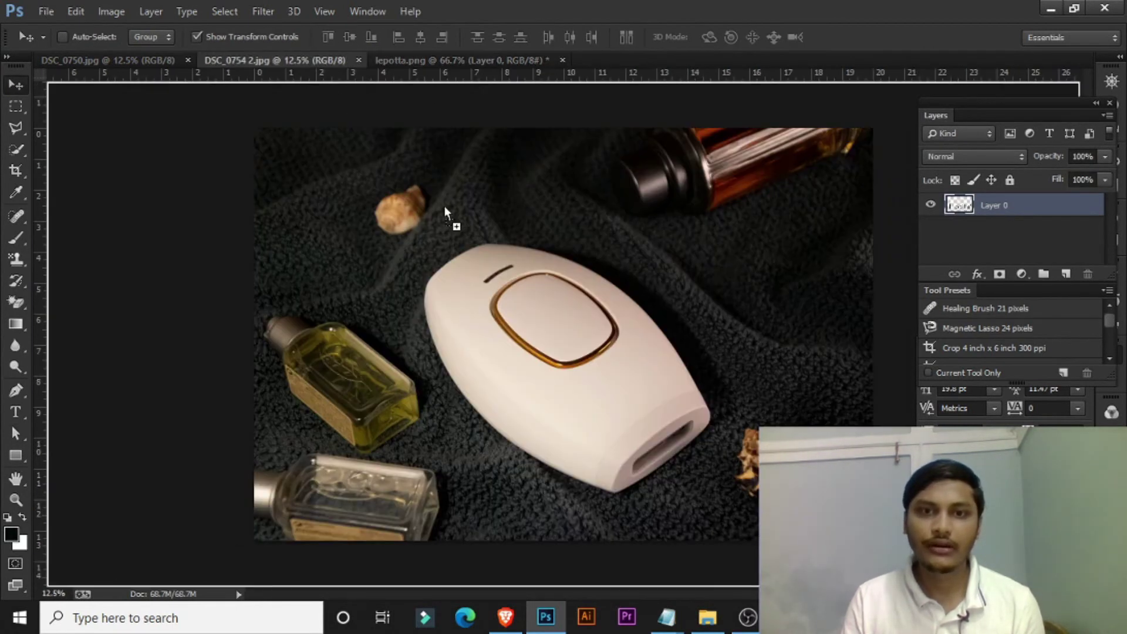
{"action": "left_click_drag", "start_coordinate": [323, 64], "coordinate": [585, 376]}
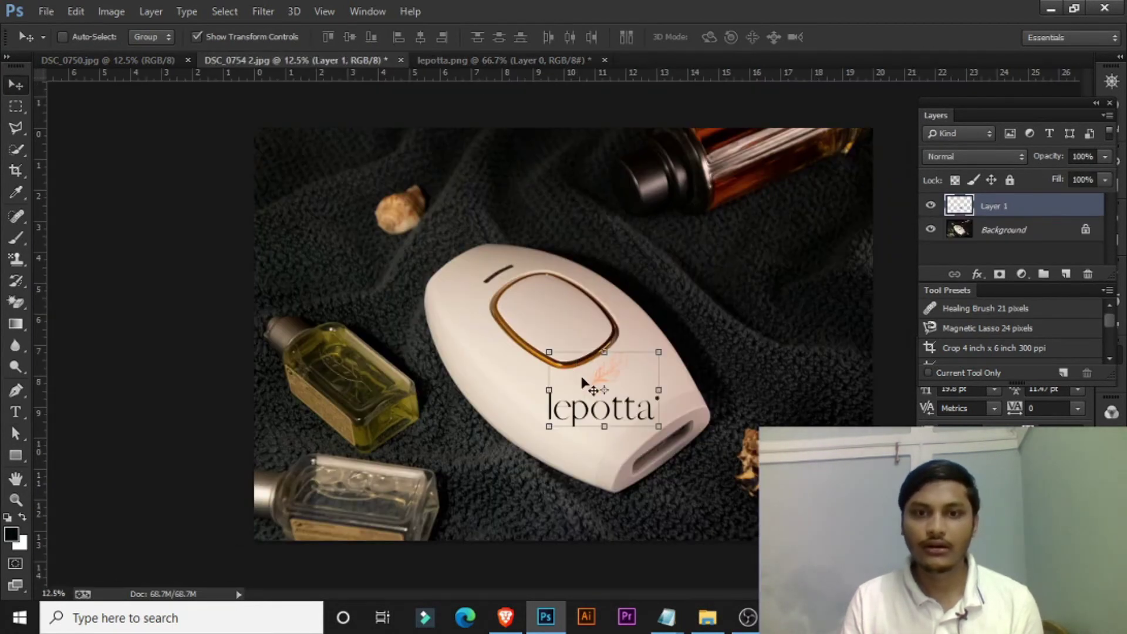
{"action": "scroll", "coordinate": [605, 405], "scroll_direction": "up", "scroll_amount": 1}
{"action": "scroll", "coordinate": [605, 405], "scroll_direction": "up", "scroll_amount": 1}
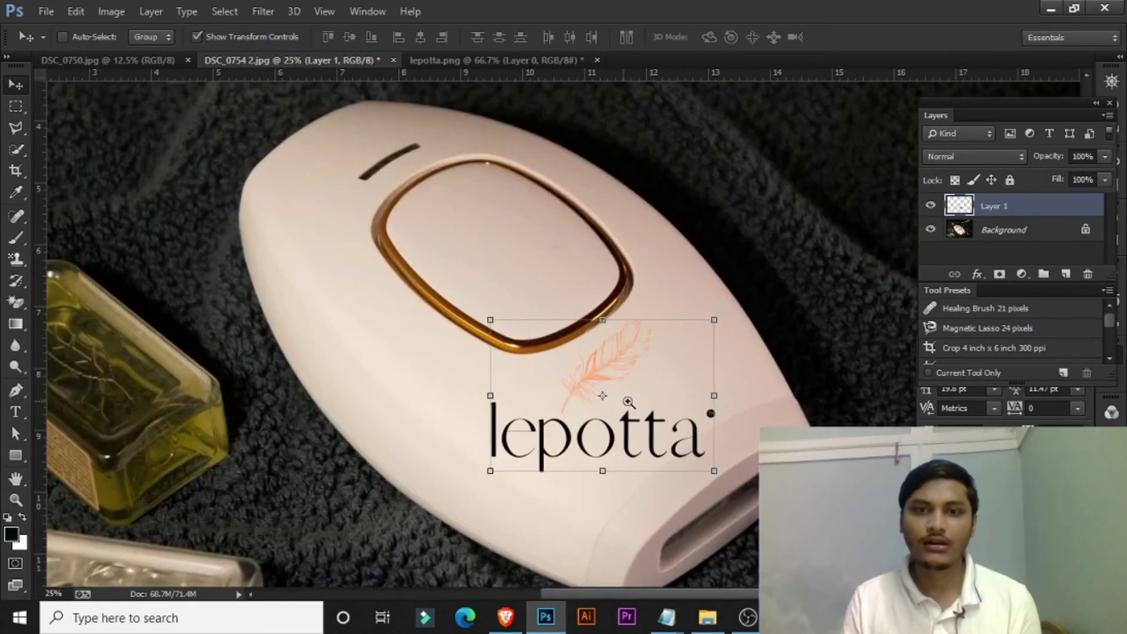
{"action": "scroll", "coordinate": [604, 405], "scroll_direction": "up", "scroll_amount": 1}
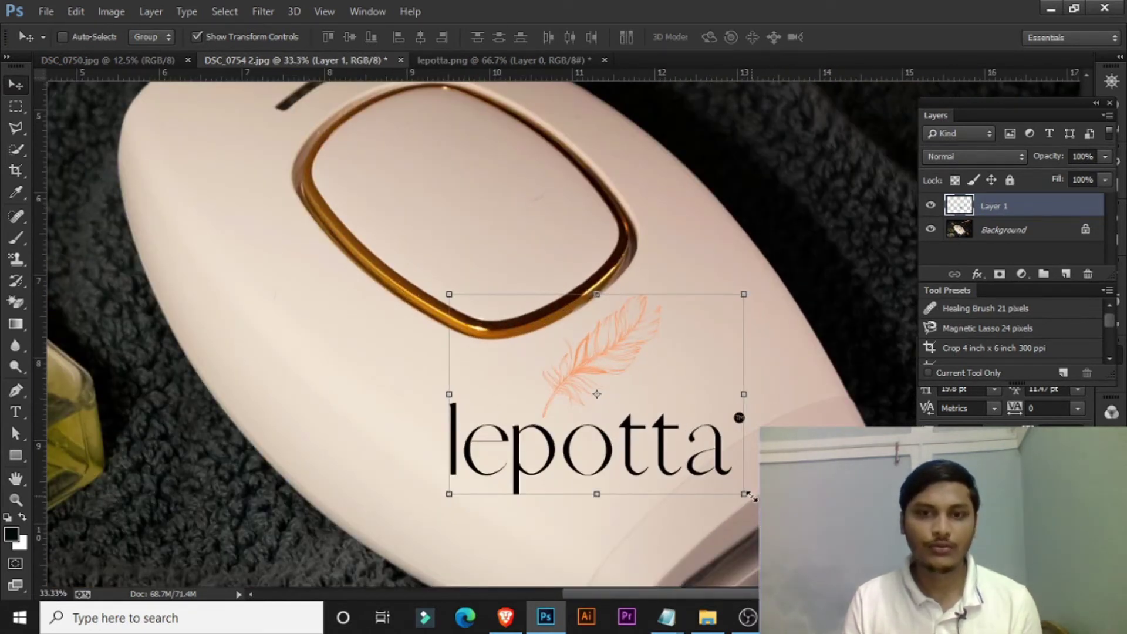
{"action": "left_click_drag", "start_coordinate": [754, 509], "coordinate": [843, 394]}
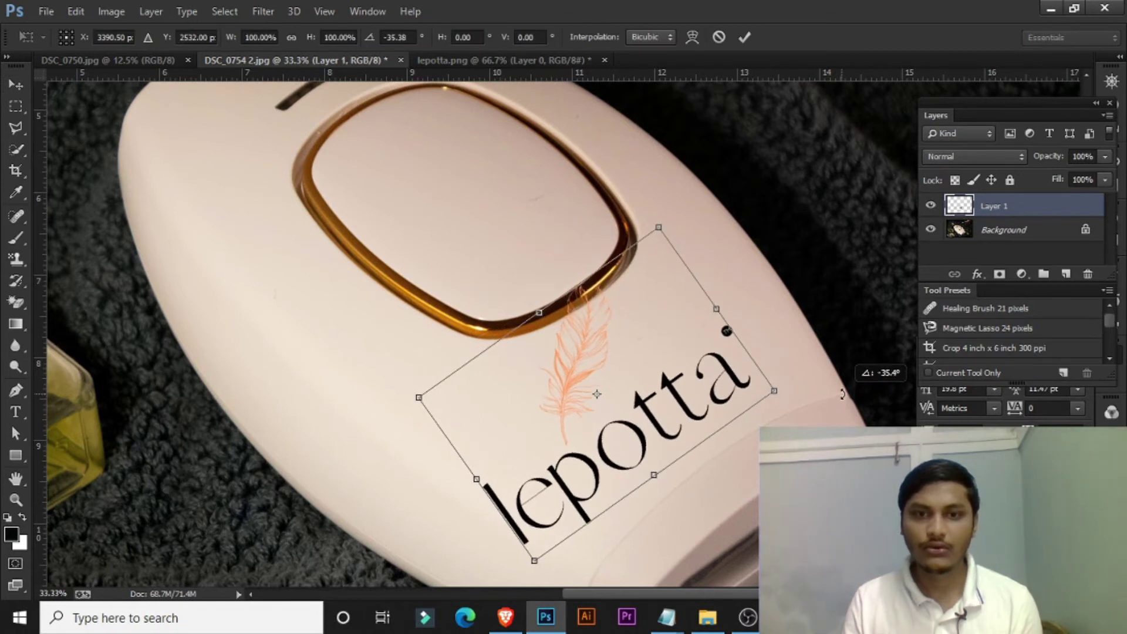
{"action": "left_click", "coordinate": [744, 37]}
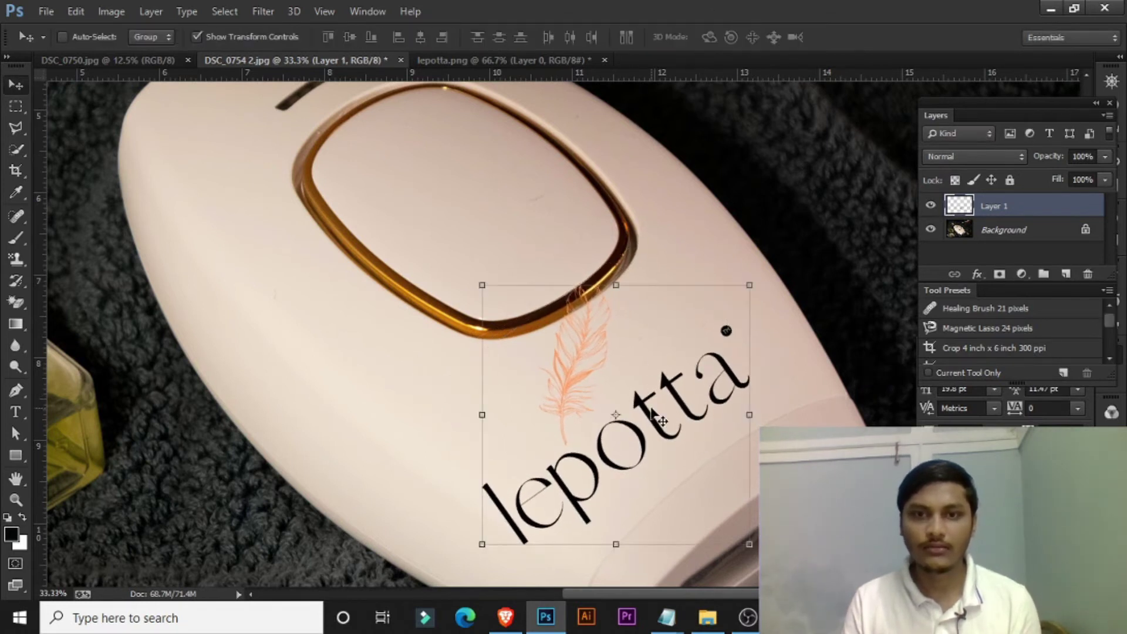
Move the logo onto the device body and scale it down to fit
{"action": "left_click_drag", "start_coordinate": [653, 410], "coordinate": [679, 379]}
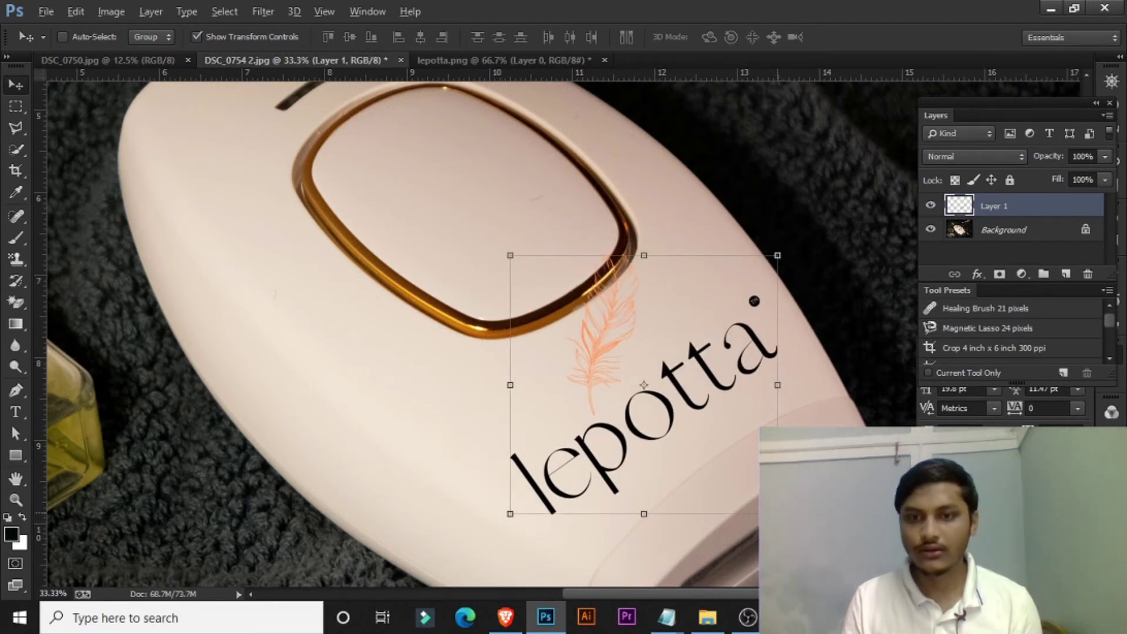
{"action": "left_click_drag", "start_coordinate": [778, 256], "coordinate": [769, 263]}
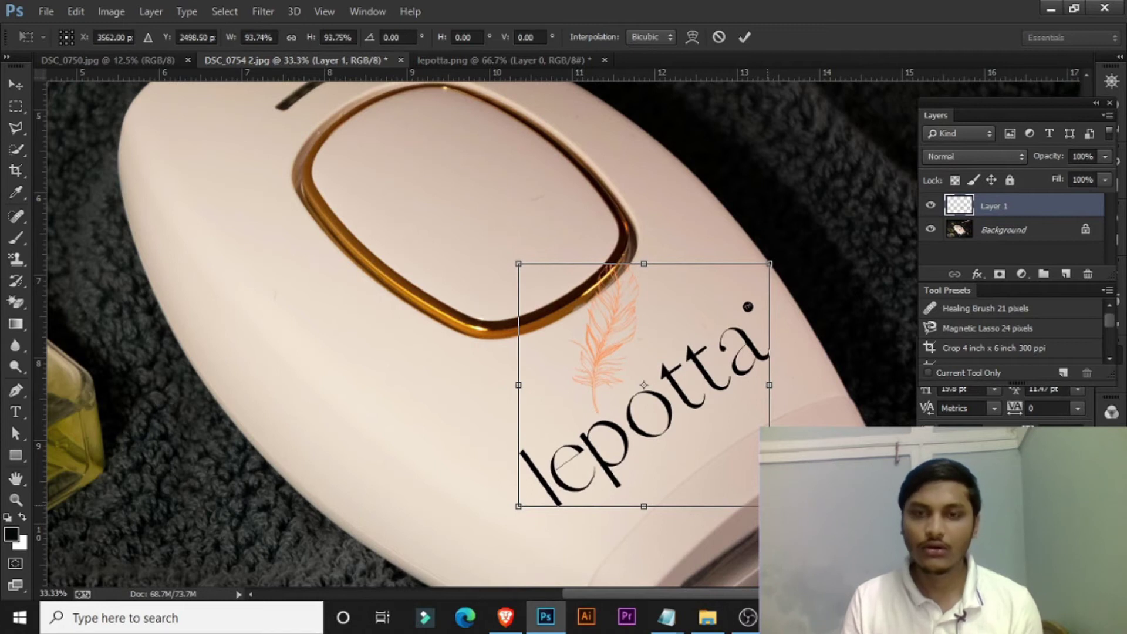
{"action": "mouse_move", "coordinate": [769, 507]}
{"action": "left_mouse_down"}
{"action": "mouse_move", "coordinate": [731, 466]}
{"action": "mouse_move", "coordinate": [748, 482]}
{"action": "left_mouse_up"}
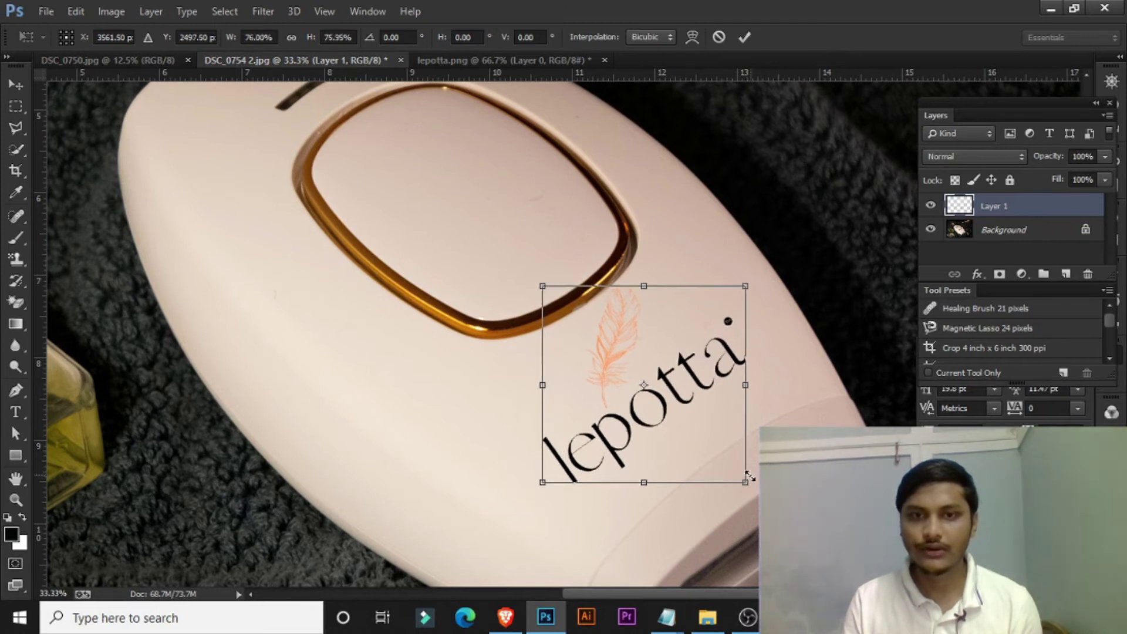
{"action": "left_click", "coordinate": [745, 37]}
Distort the logo's right-hand corners so it slants with the device, and apply
{"action": "left_click_drag", "start_coordinate": [727, 335], "coordinate": [736, 339]}
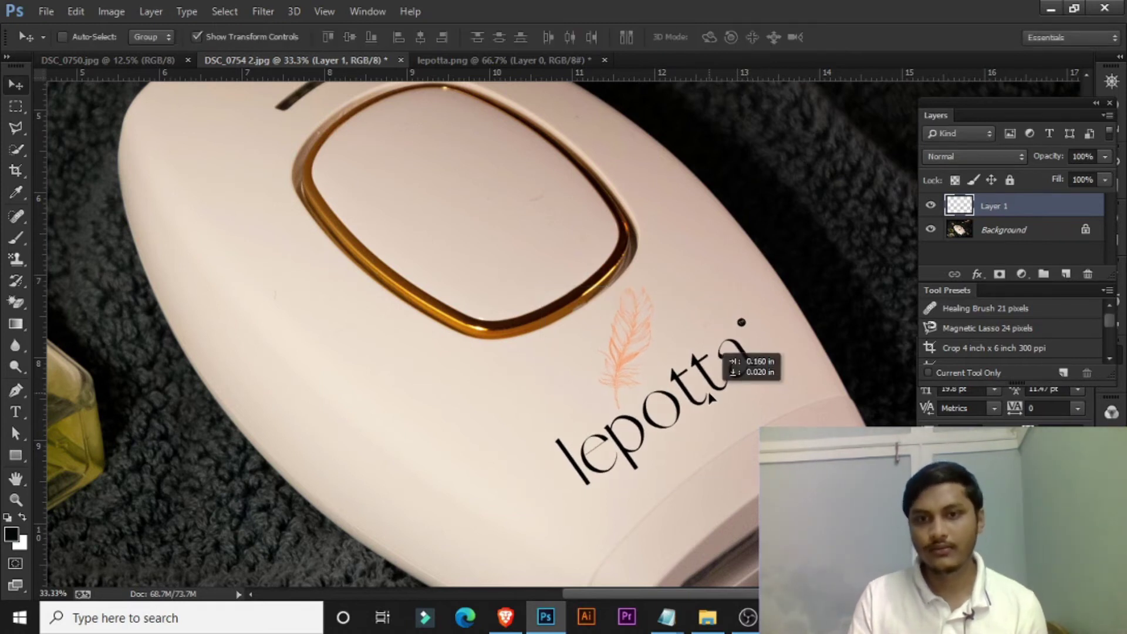
{"action": "scroll", "coordinate": [671, 400], "scroll_direction": "down", "scroll_amount": 1}
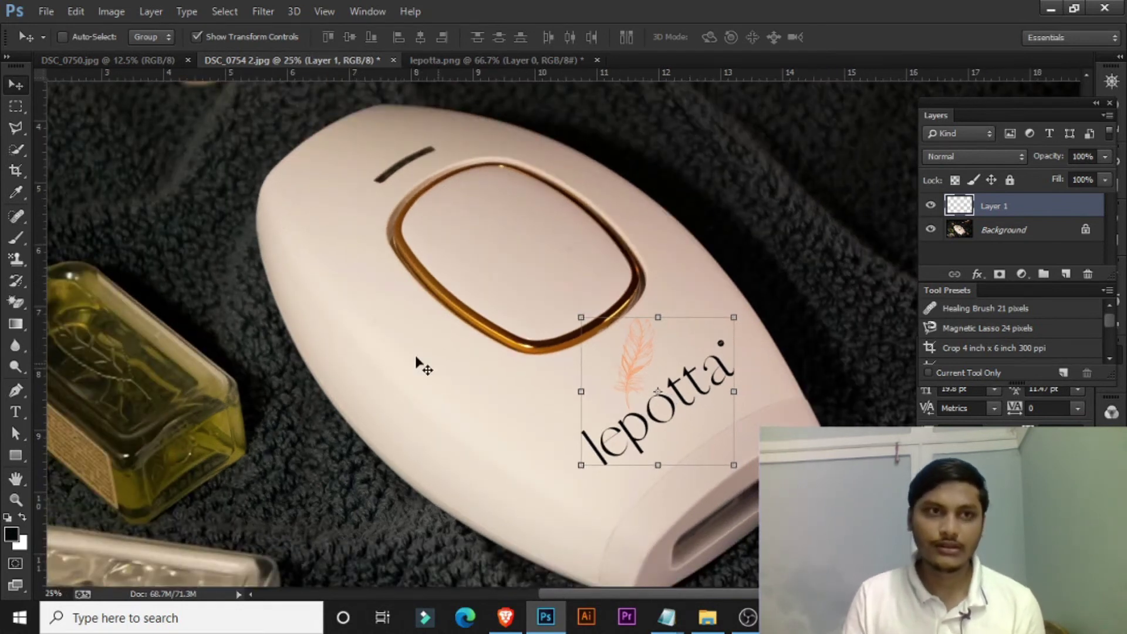
{"action": "left_click", "coordinate": [74, 11]}
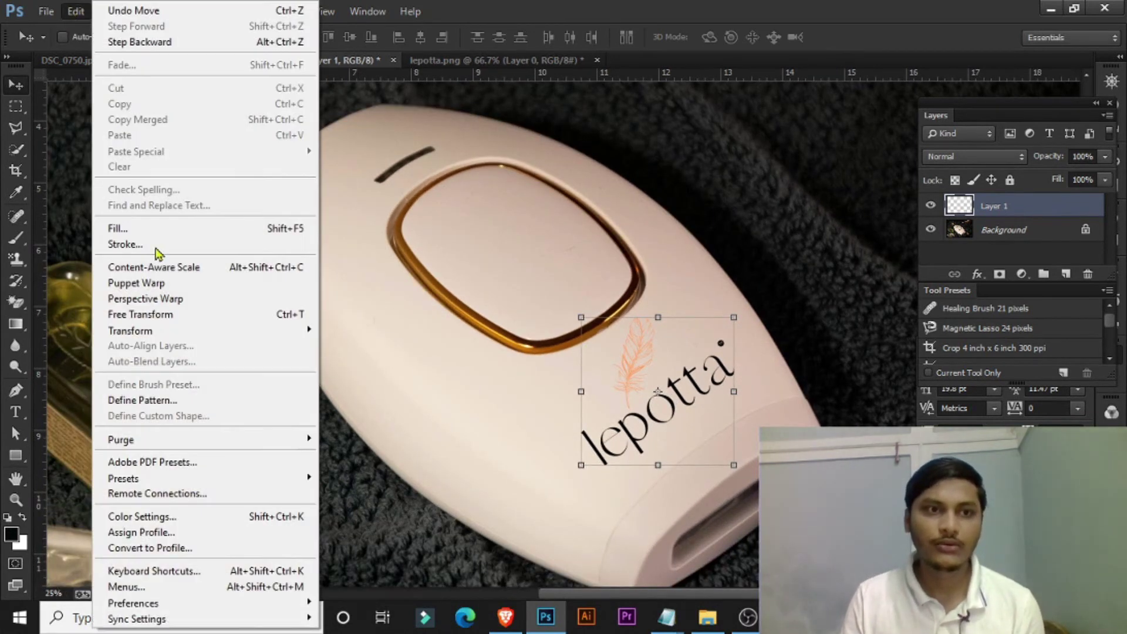
{"action": "mouse_move", "coordinate": [131, 330]}
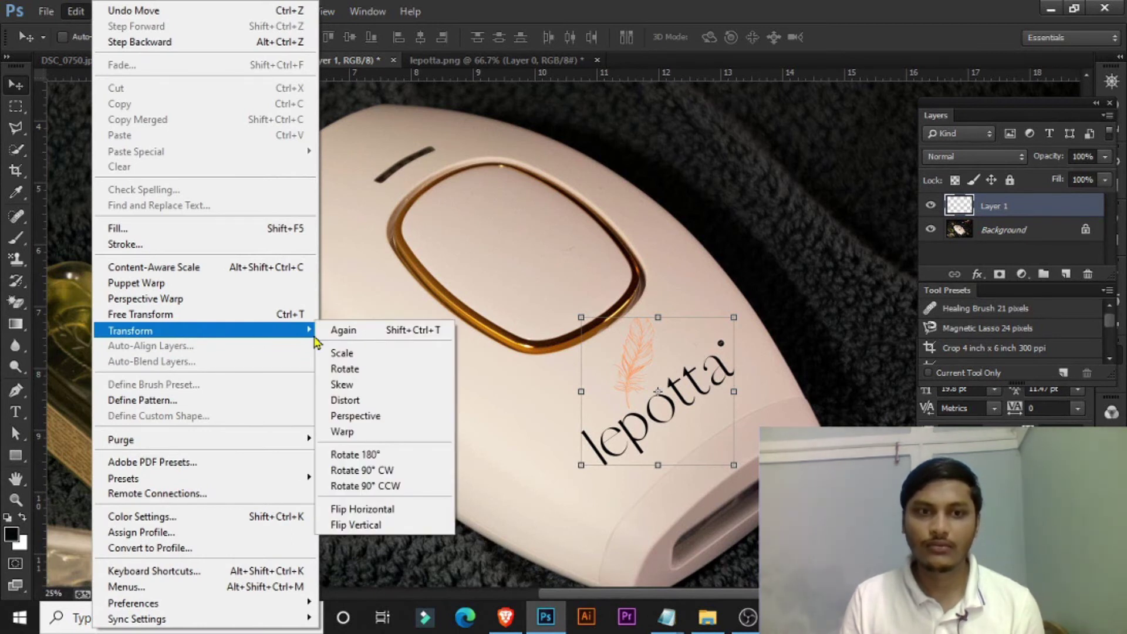
{"action": "left_click", "coordinate": [364, 401]}
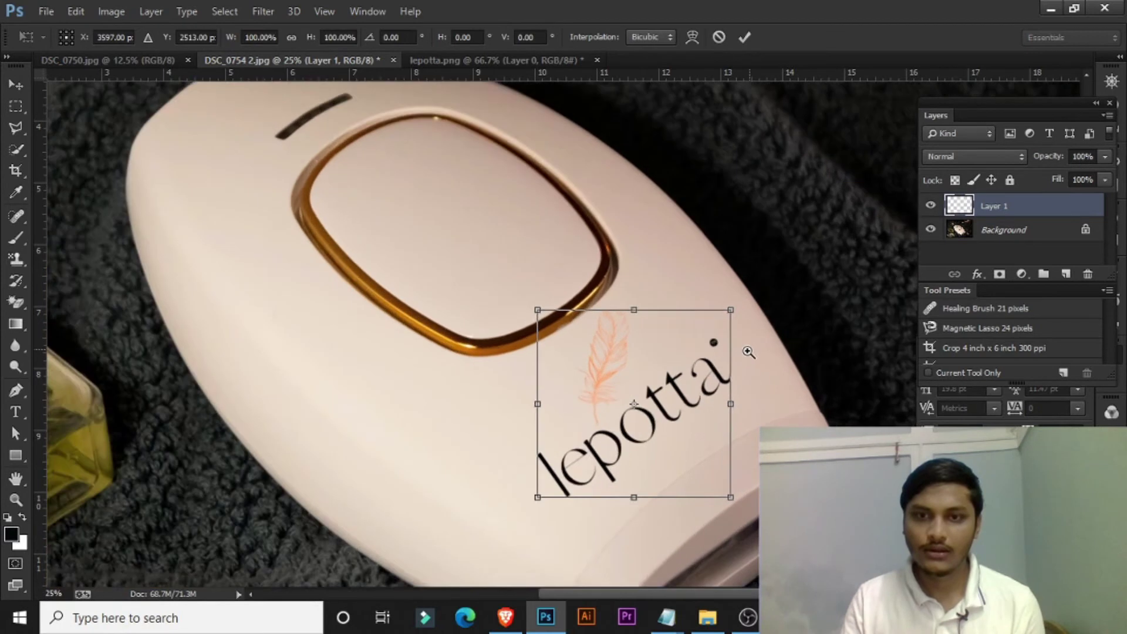
{"action": "left_click", "coordinate": [749, 352], "text": "ctrl"}
{"action": "left_click_drag", "start_coordinate": [730, 307], "coordinate": [738, 308]}
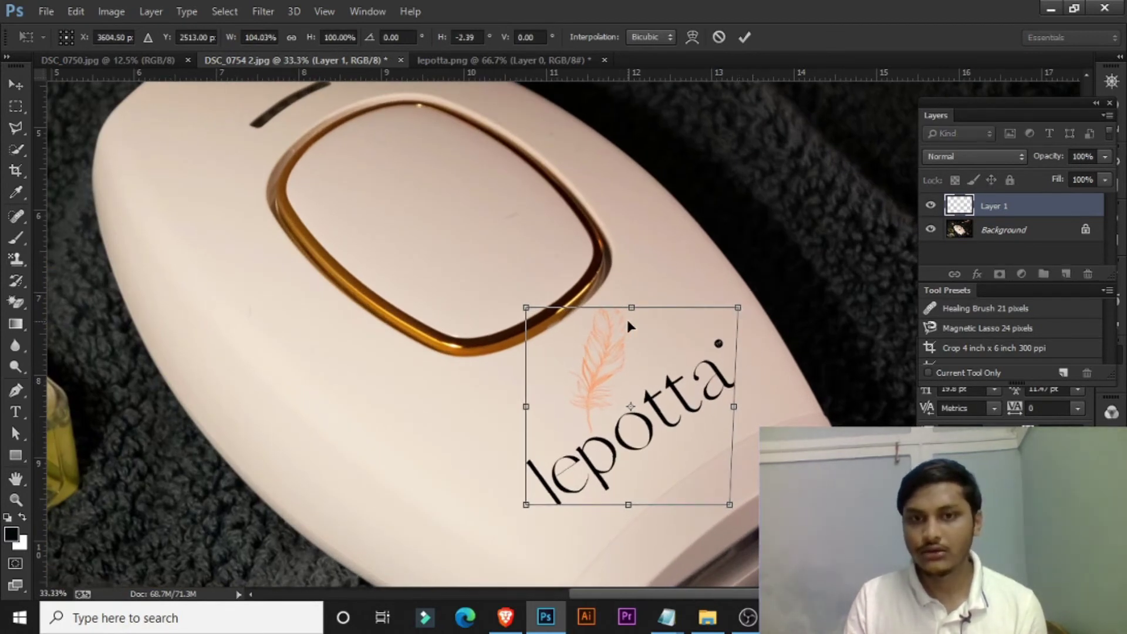
{"action": "left_click_drag", "start_coordinate": [633, 313], "coordinate": [638, 313]}
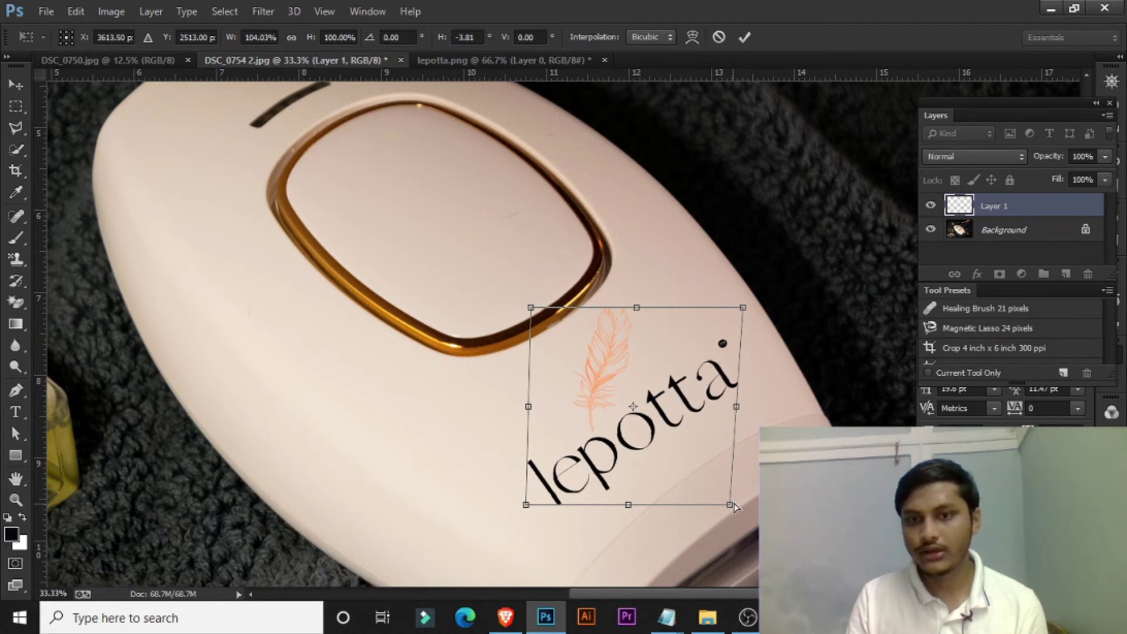
{"action": "left_click_drag", "start_coordinate": [734, 503], "coordinate": [737, 500]}
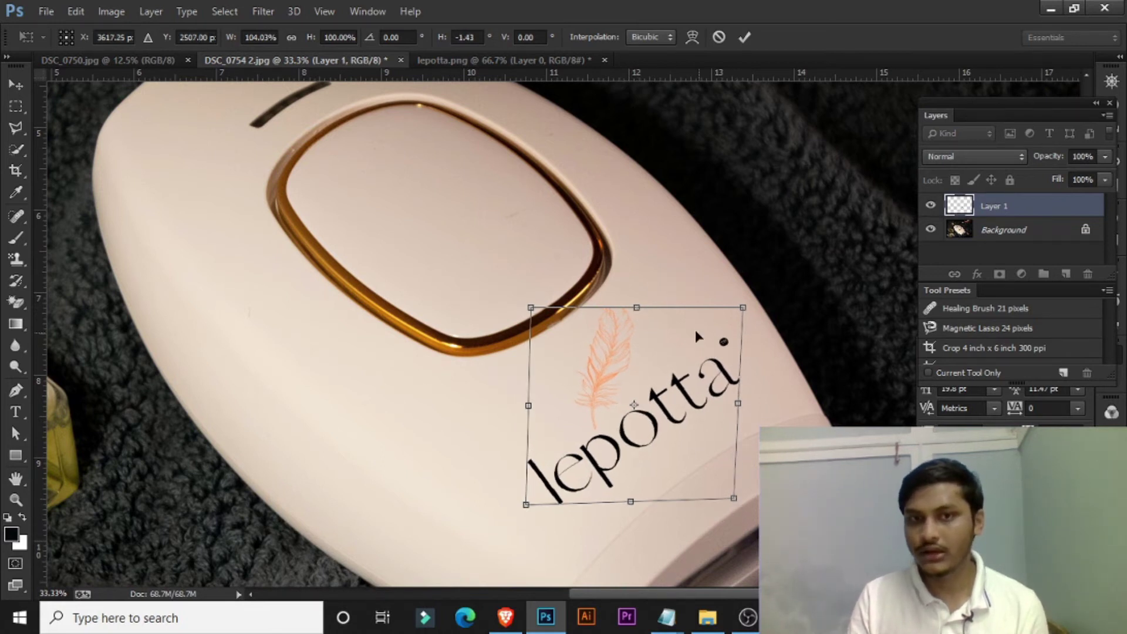
{"action": "left_click", "coordinate": [745, 37]}
{"action": "key", "text": "ctrl+minus"}
{"action": "key", "text": "ctrl+minus"}
Nudge the logo slightly down and zoom in to check its placement
{"action": "left_click_drag", "start_coordinate": [662, 409], "coordinate": [661, 411]}
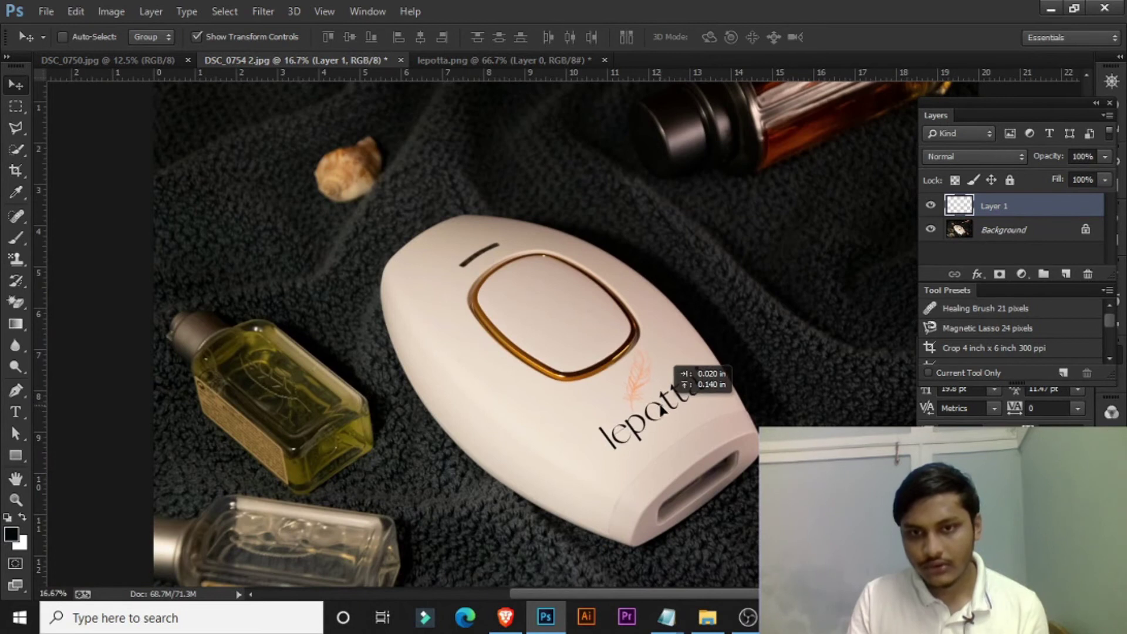
{"action": "left_click", "coordinate": [769, 389], "text": "ctrl"}
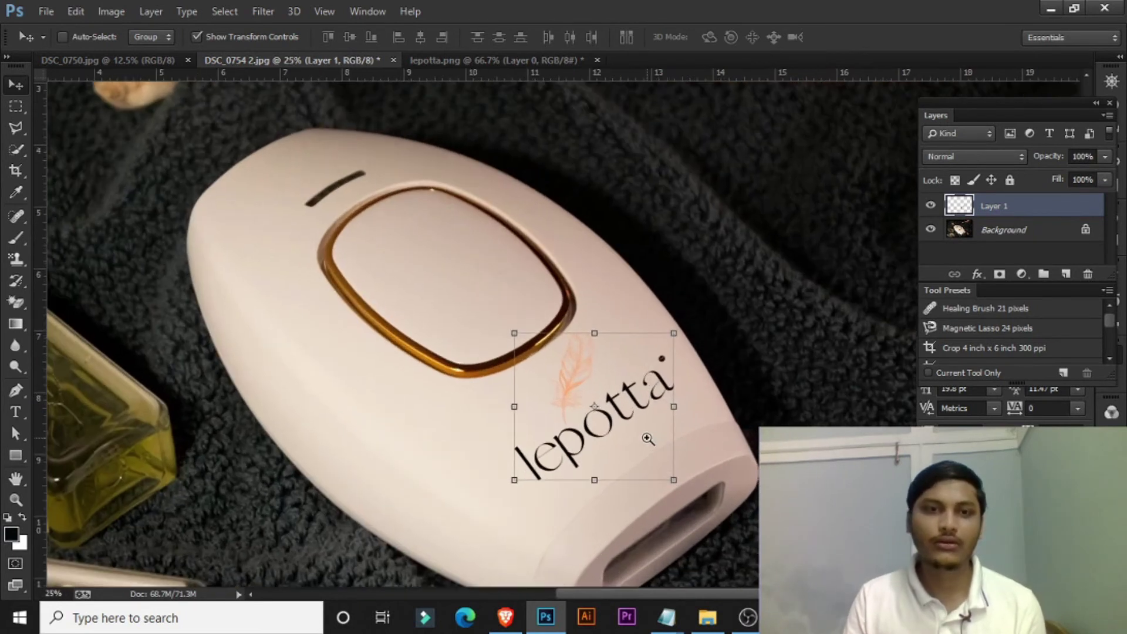
{"action": "key", "text": "ctrl+minus"}
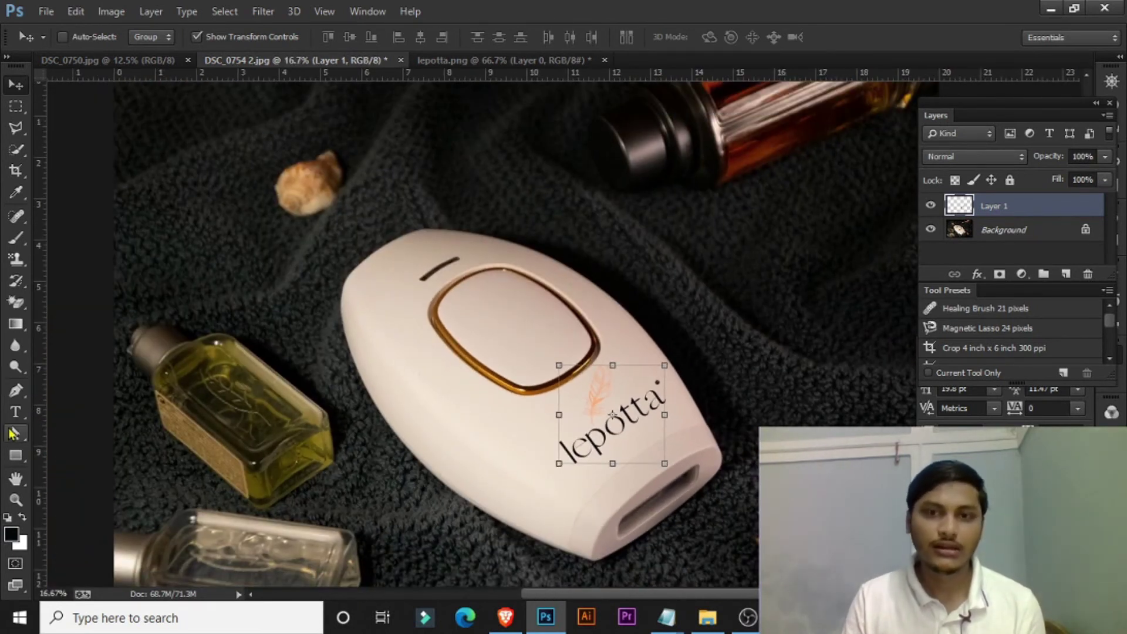
{"action": "left_click", "coordinate": [13, 433]}
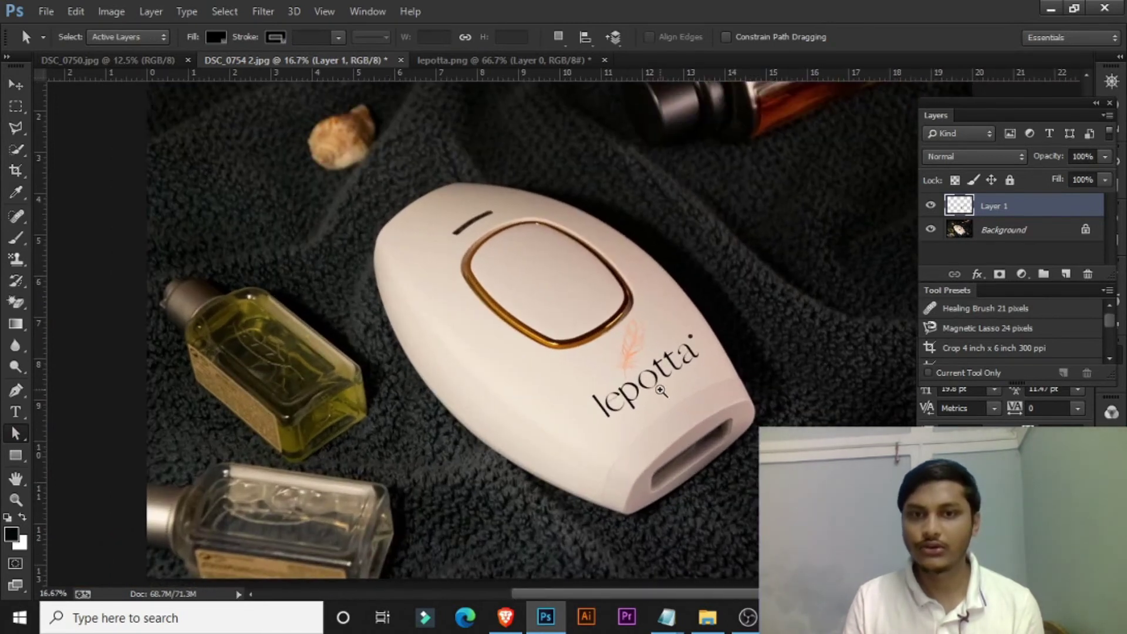
{"action": "left_click", "coordinate": [657, 444], "text": "ctrl"}
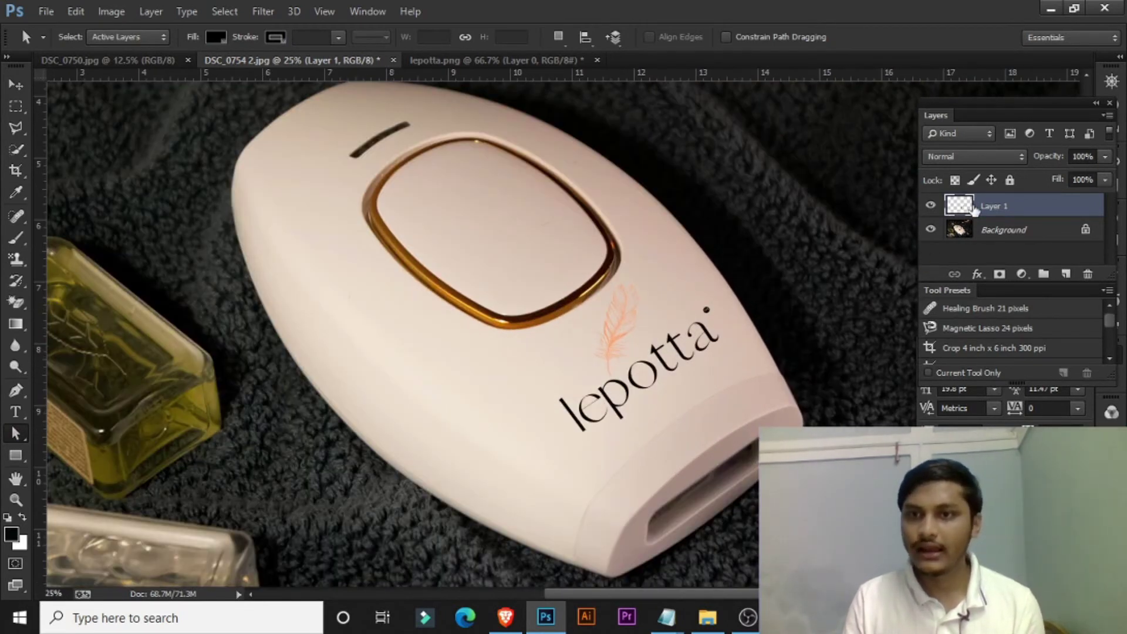
Set Layer 1's opacity to 87% and zoom out to view the whole photo
{"action": "left_click", "coordinate": [1103, 157]}
{"action": "left_click_drag", "start_coordinate": [1095, 180], "coordinate": [1087, 180]}
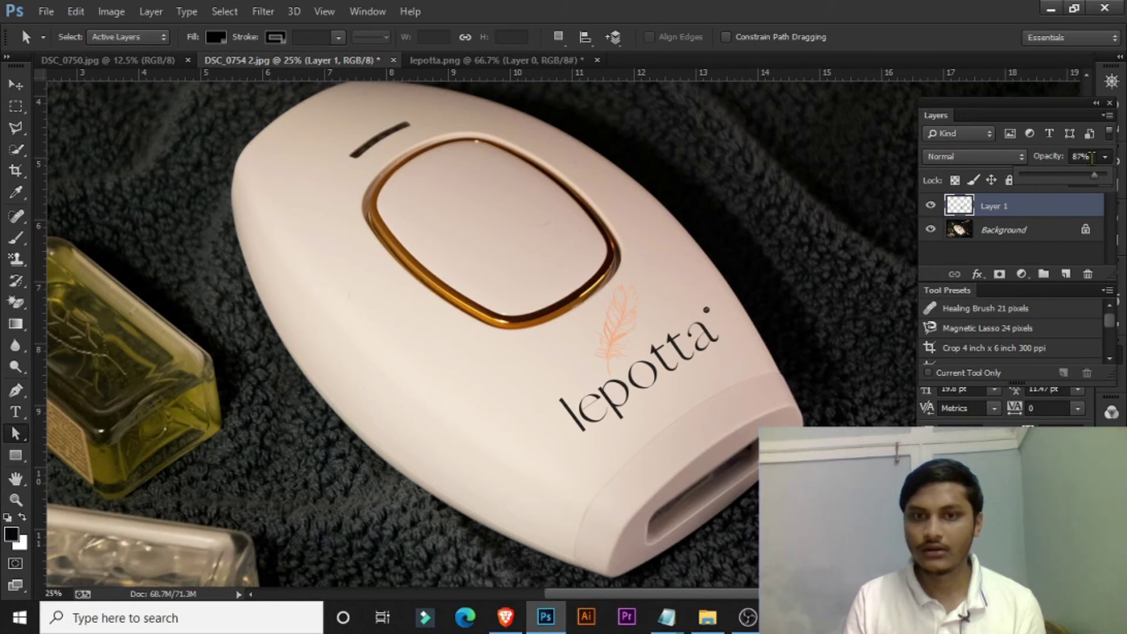
{"action": "left_click", "coordinate": [1091, 157]}
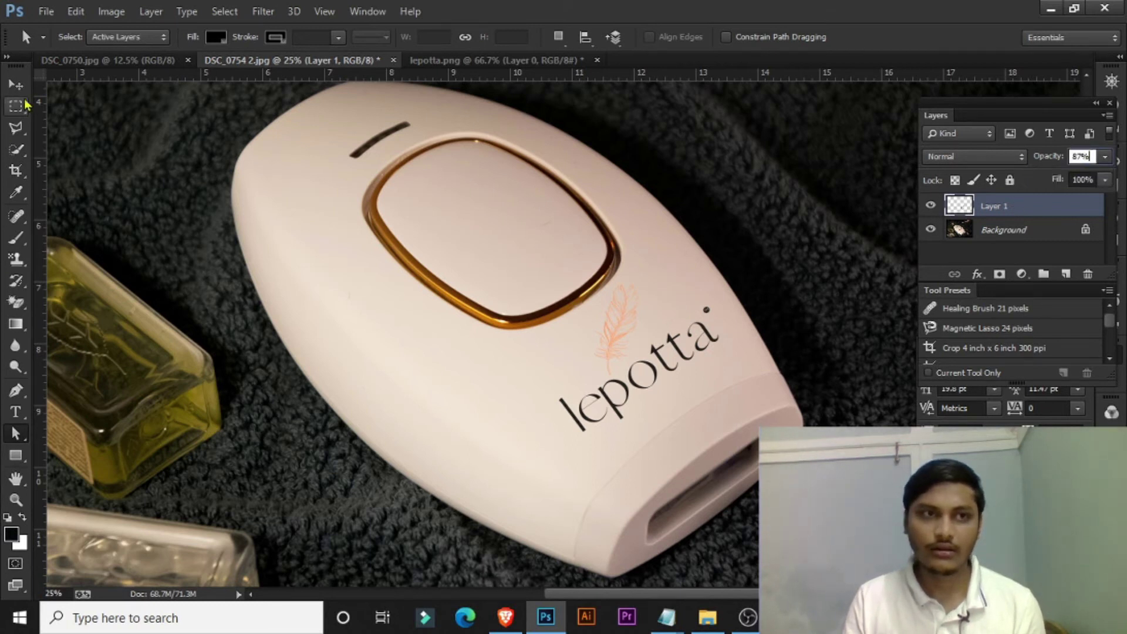
{"action": "left_click", "coordinate": [15, 84]}
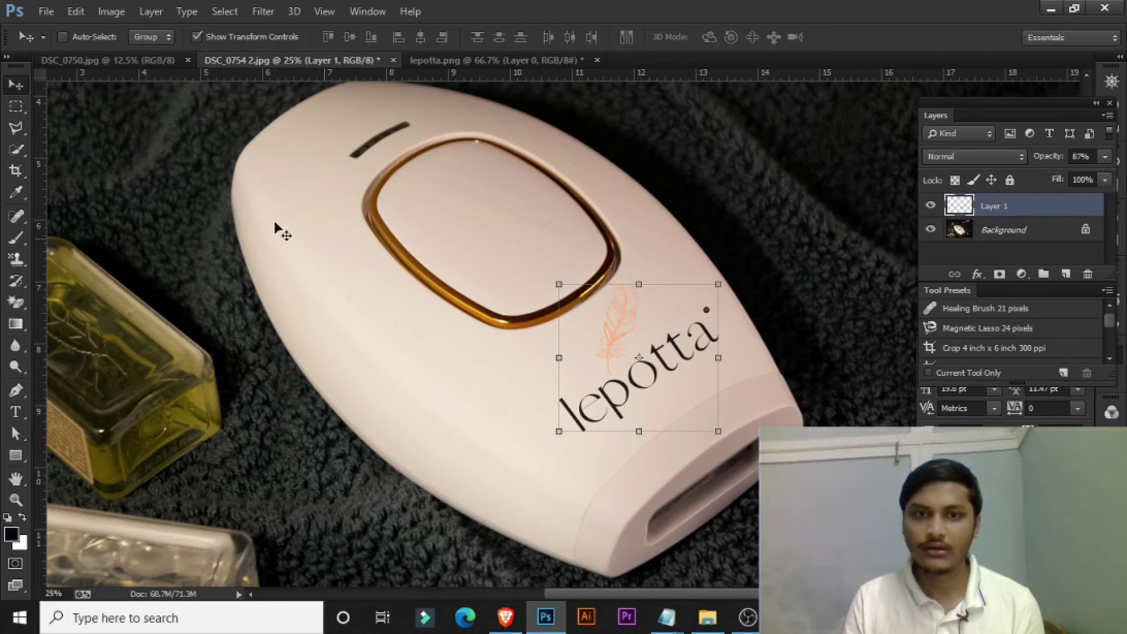
{"action": "scroll", "coordinate": [549, 393], "scroll_direction": "down", "scroll_amount": 1}
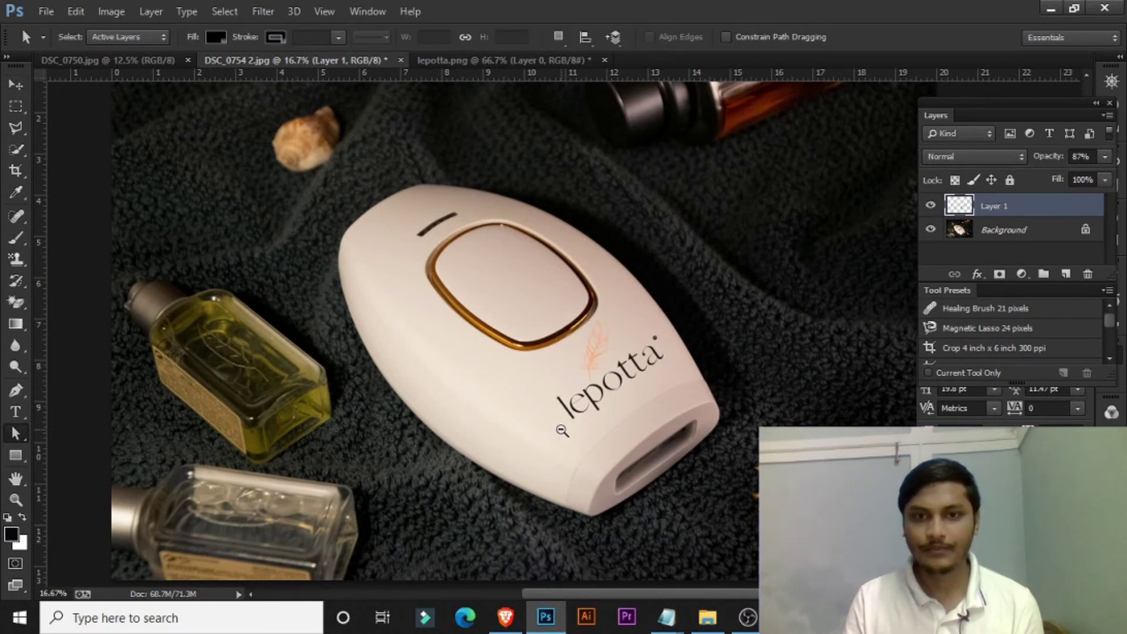
{"action": "key", "text": "ctrl+minus"}
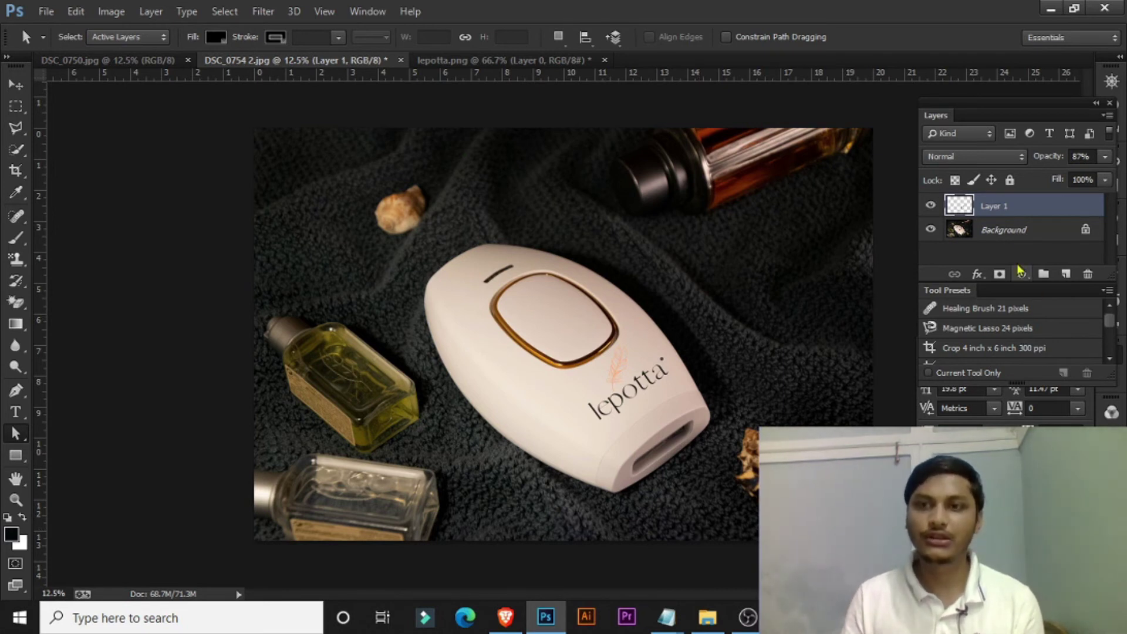
On the Background layer, select the white lepotta device with an enlarged Quick Selection brush
{"action": "left_click", "coordinate": [998, 230]}
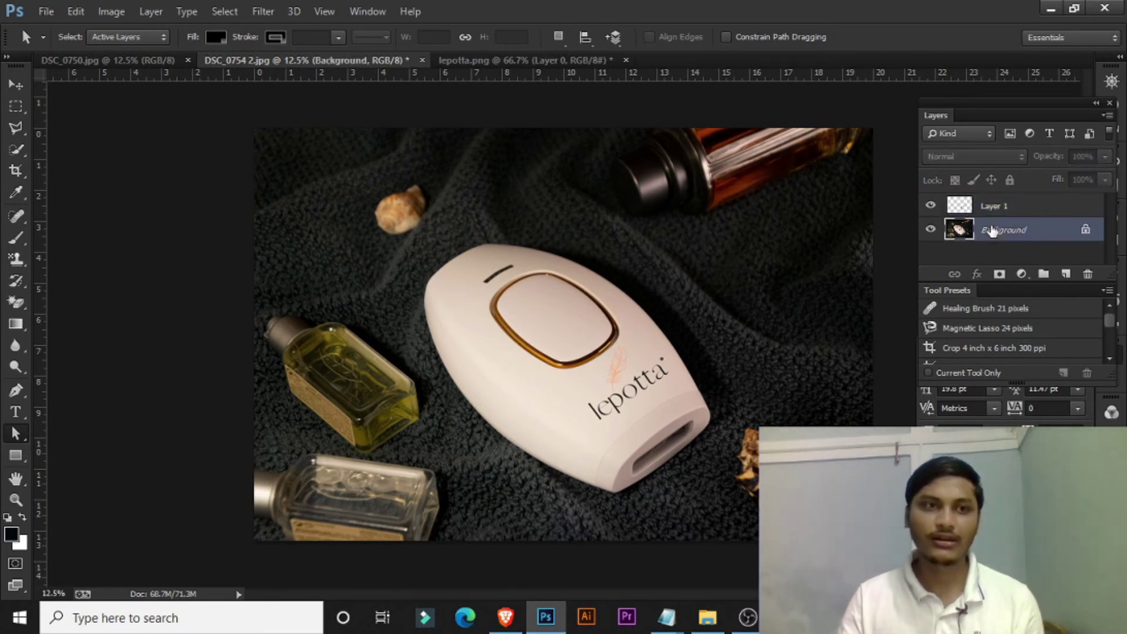
{"action": "left_click", "coordinate": [16, 151]}
{"action": "left_click", "coordinate": [77, 150]}
{"action": "key", "text": "bracketright"}
{"action": "left_click_drag", "start_coordinate": [587, 434], "coordinate": [632, 444]}
{"action": "scroll", "coordinate": [588, 404], "scroll_direction": "up", "scroll_amount": 2}
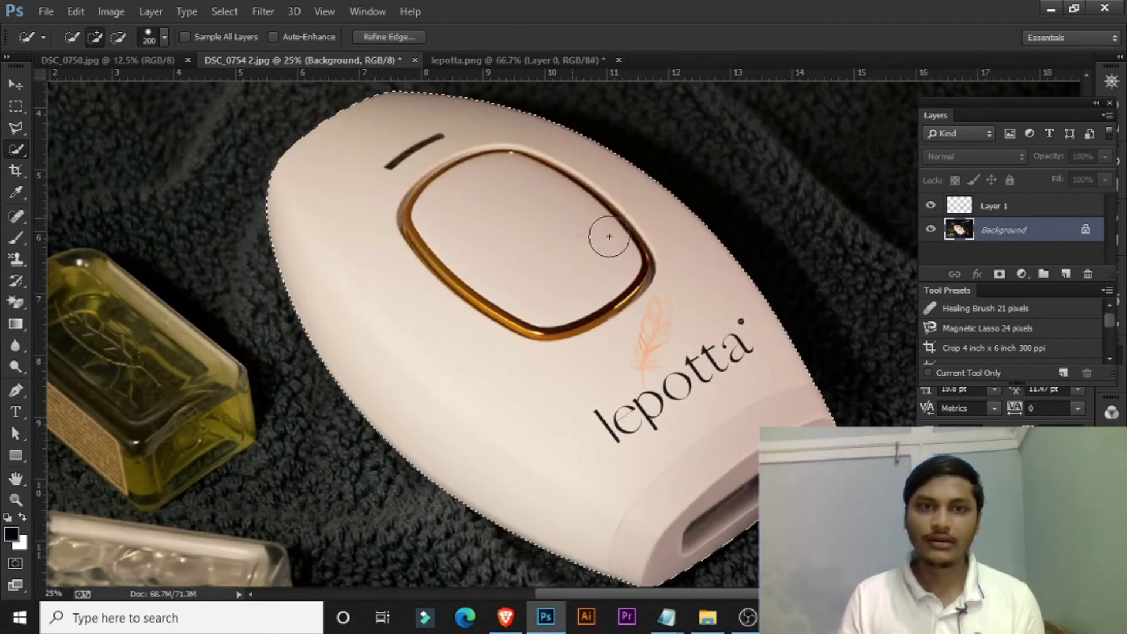
{"action": "scroll", "coordinate": [597, 368], "scroll_direction": "down", "scroll_amount": 1}
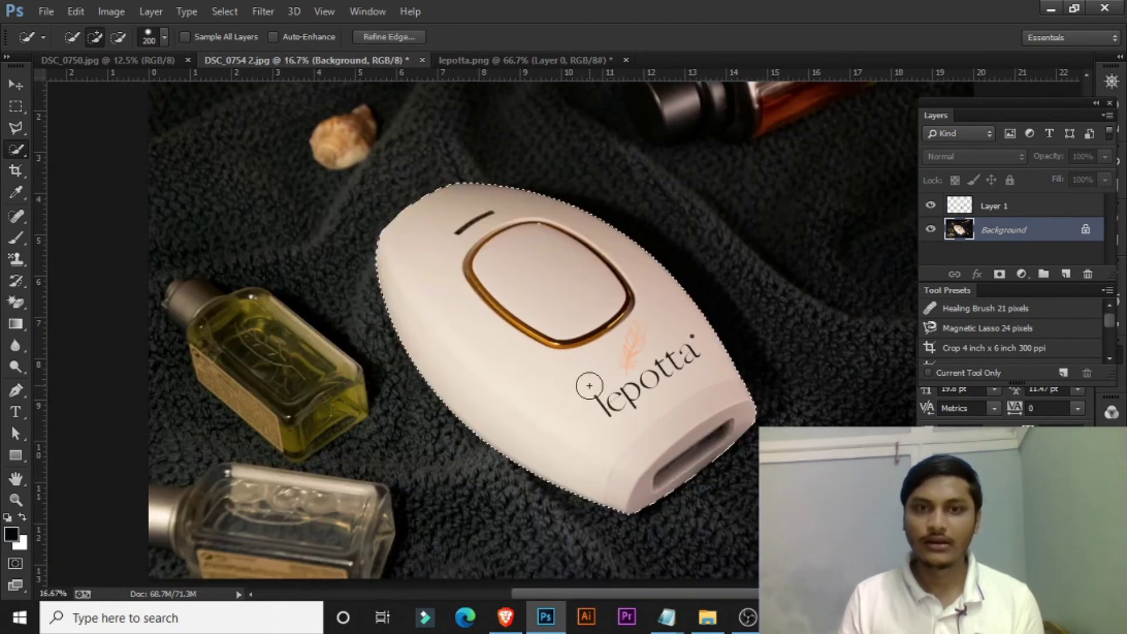
Refine the device selection's edge with 3 px radius, smoothing, 1.4 px feather and 17% contrast
{"action": "left_click", "coordinate": [388, 37]}
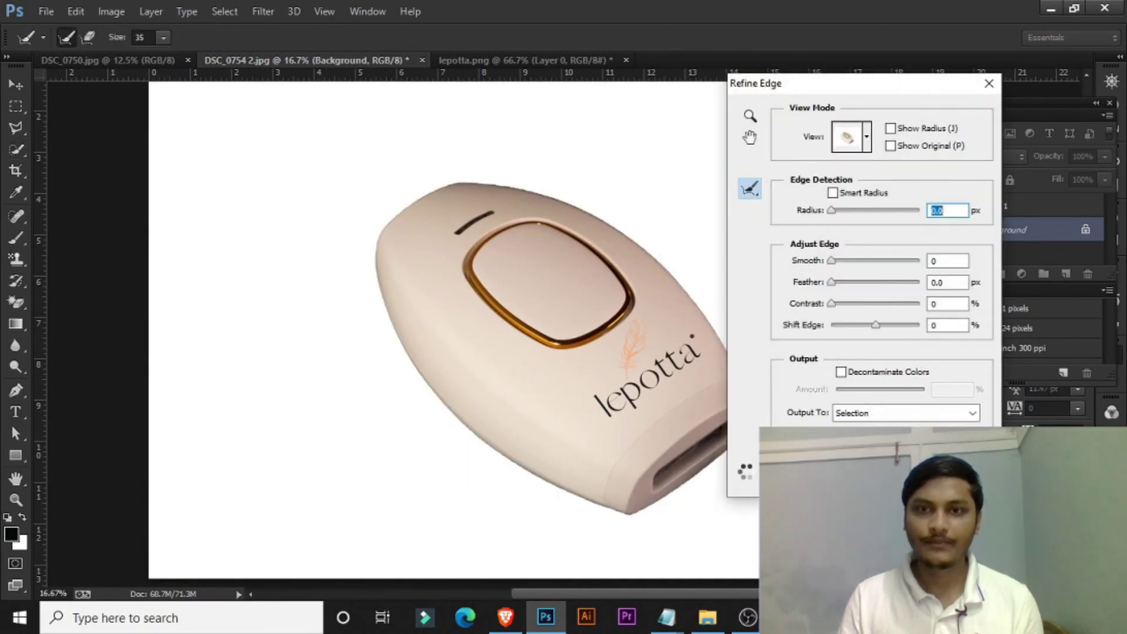
{"action": "scroll", "coordinate": [542, 430], "scroll_direction": "up", "scroll_amount": 1}
{"action": "scroll", "coordinate": [541, 430], "scroll_direction": "up", "scroll_amount": 1}
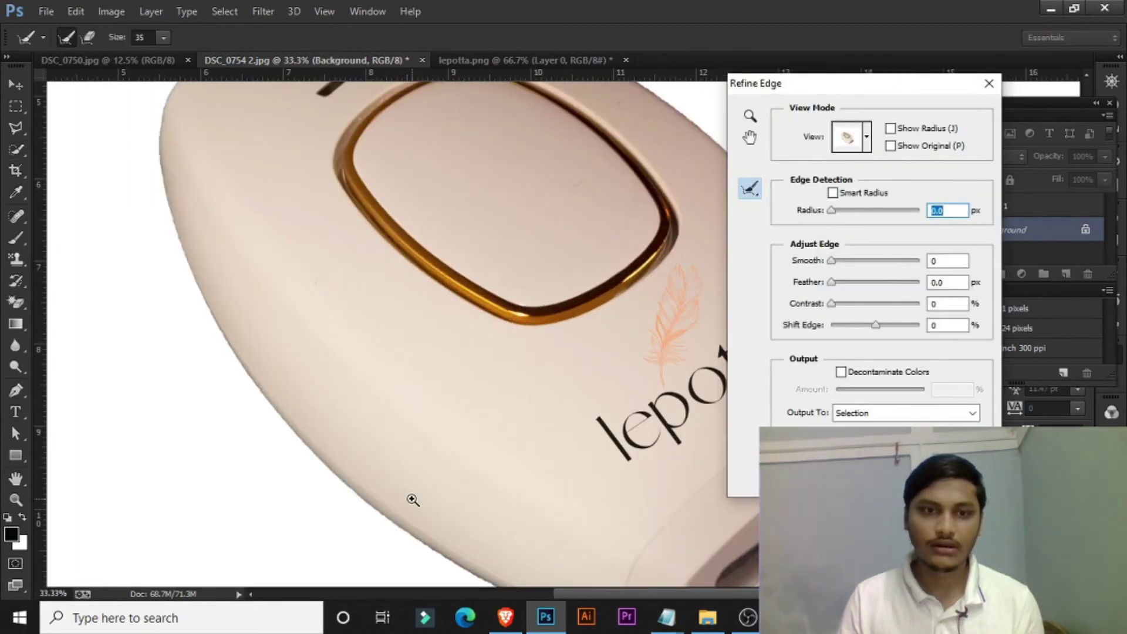
{"action": "scroll", "coordinate": [412, 499], "scroll_direction": "up", "scroll_amount": 1}
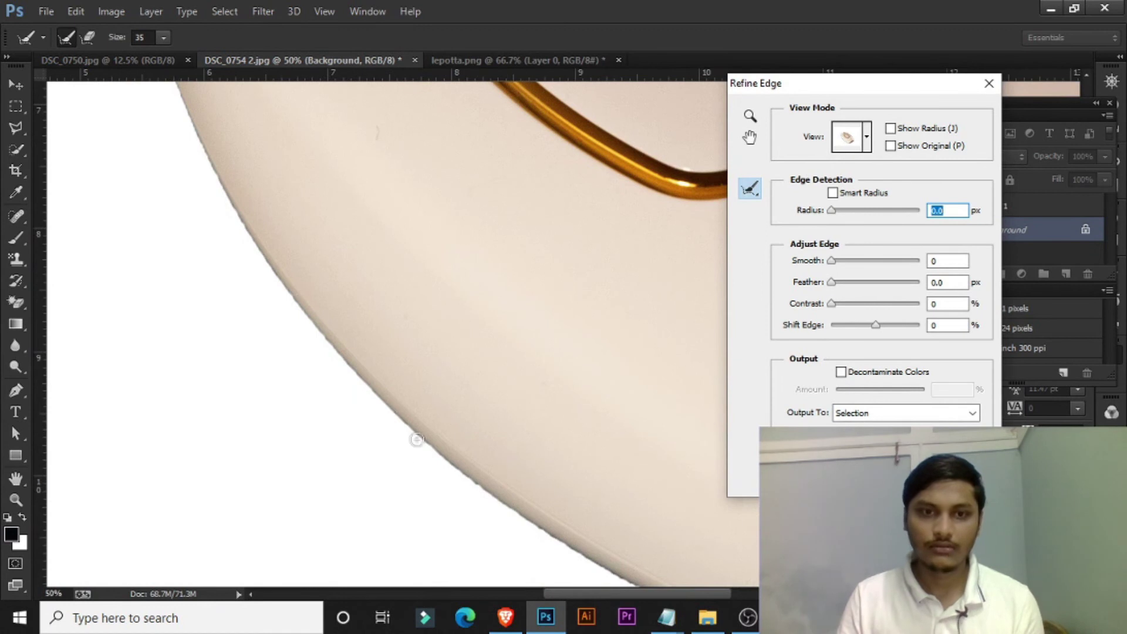
{"action": "left_click_drag", "start_coordinate": [838, 262], "coordinate": [842, 262]}
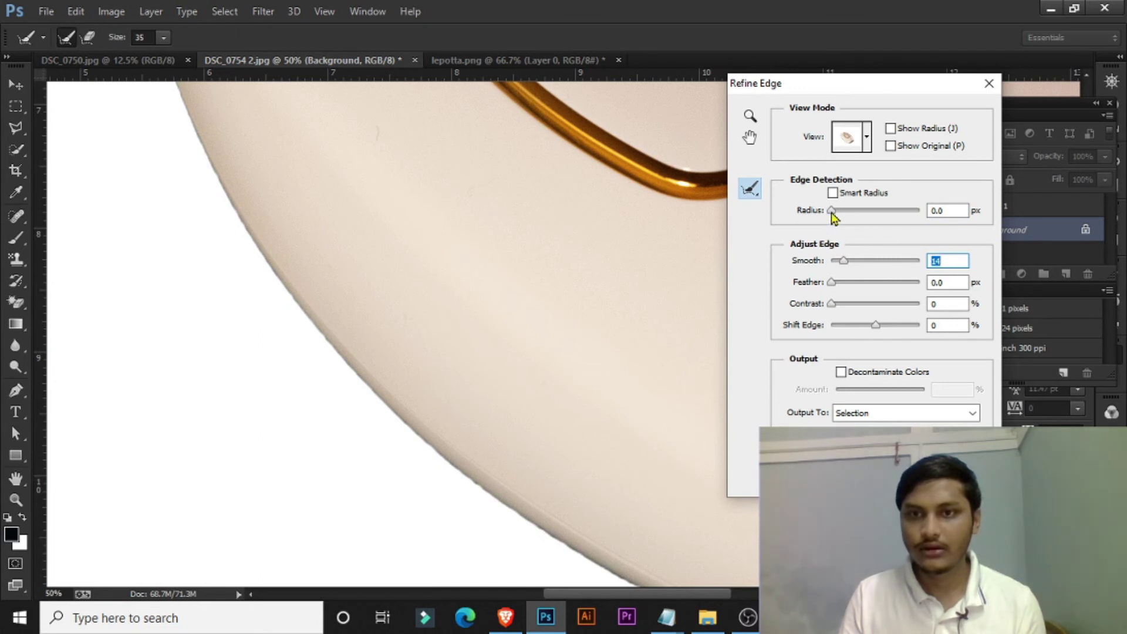
{"action": "left_click_drag", "start_coordinate": [844, 214], "coordinate": [846, 213]}
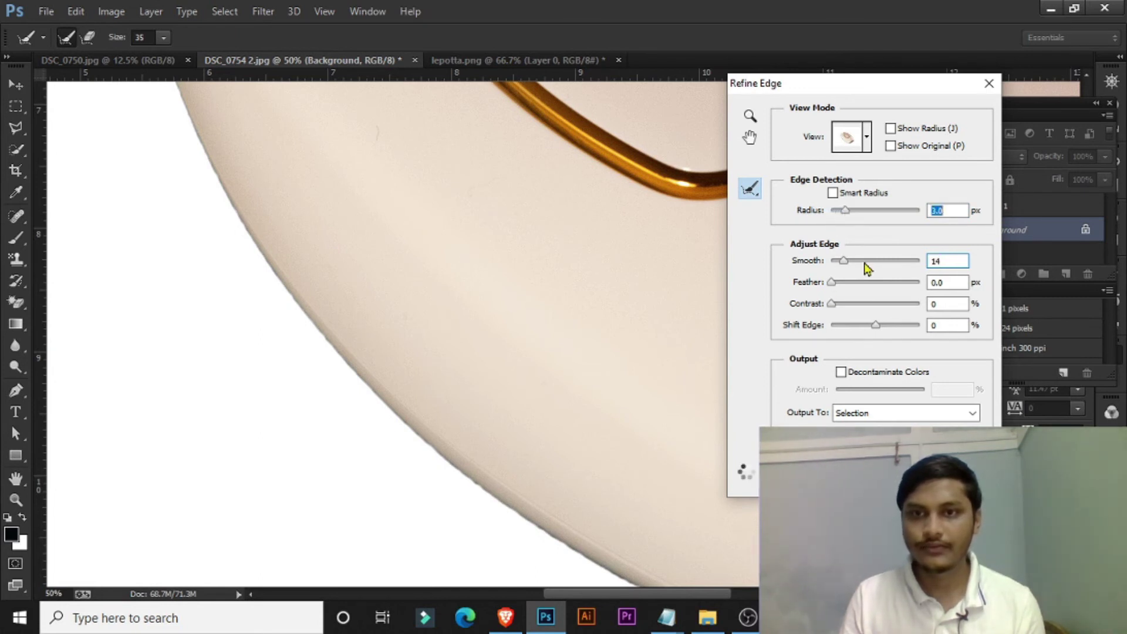
{"action": "left_click_drag", "start_coordinate": [830, 303], "coordinate": [838, 305]}
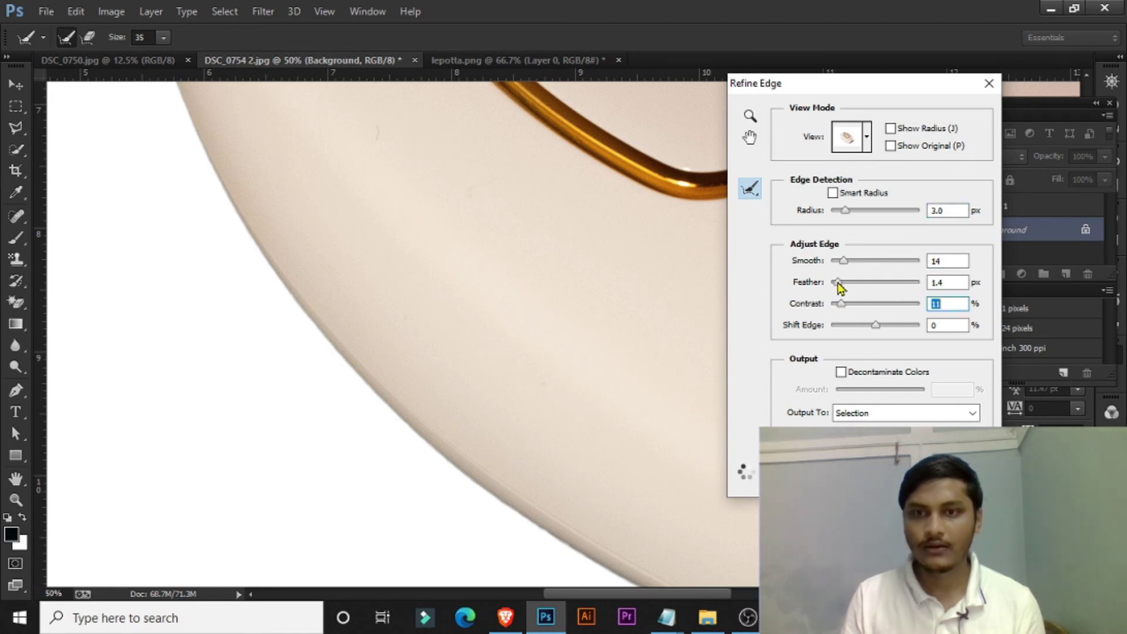
{"action": "left_click", "coordinate": [838, 282]}
{"action": "left_click_drag", "start_coordinate": [844, 302], "coordinate": [847, 303]}
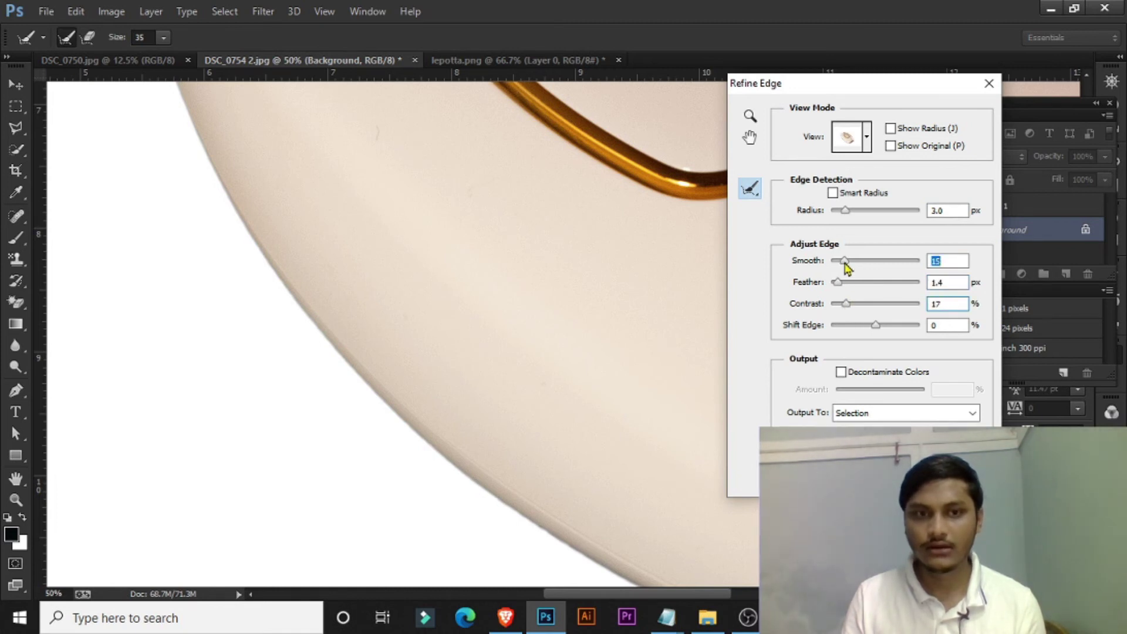
{"action": "key", "text": "ctrl+minus"}
{"action": "key", "text": "ctrl+minus"}
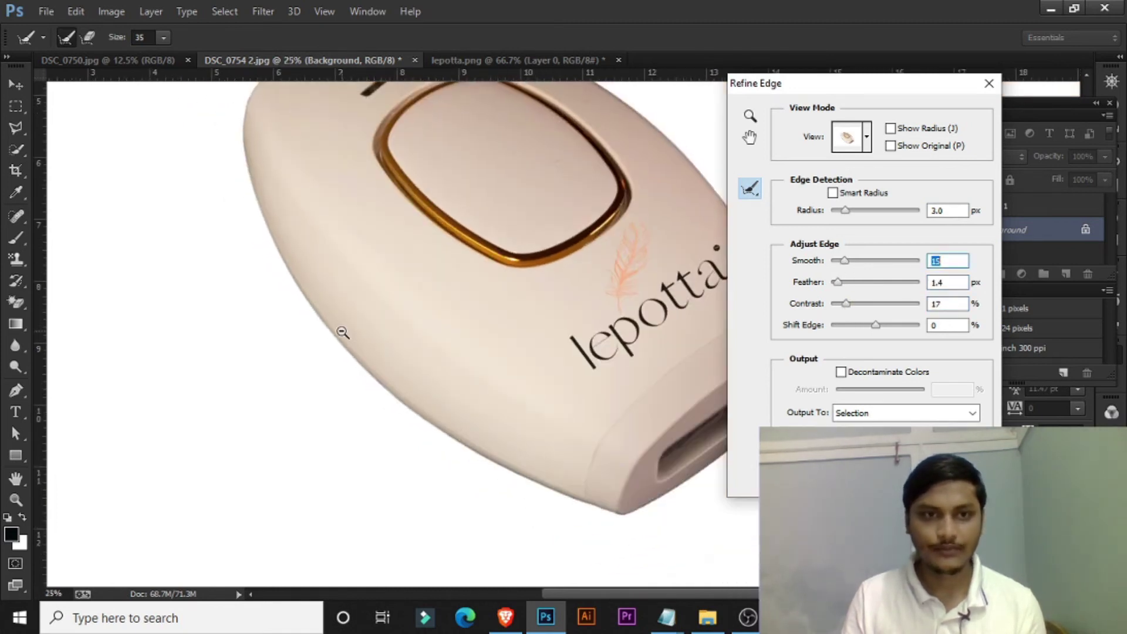
{"action": "key", "text": "ctrl+minus"}
{"action": "key", "text": "Return"}
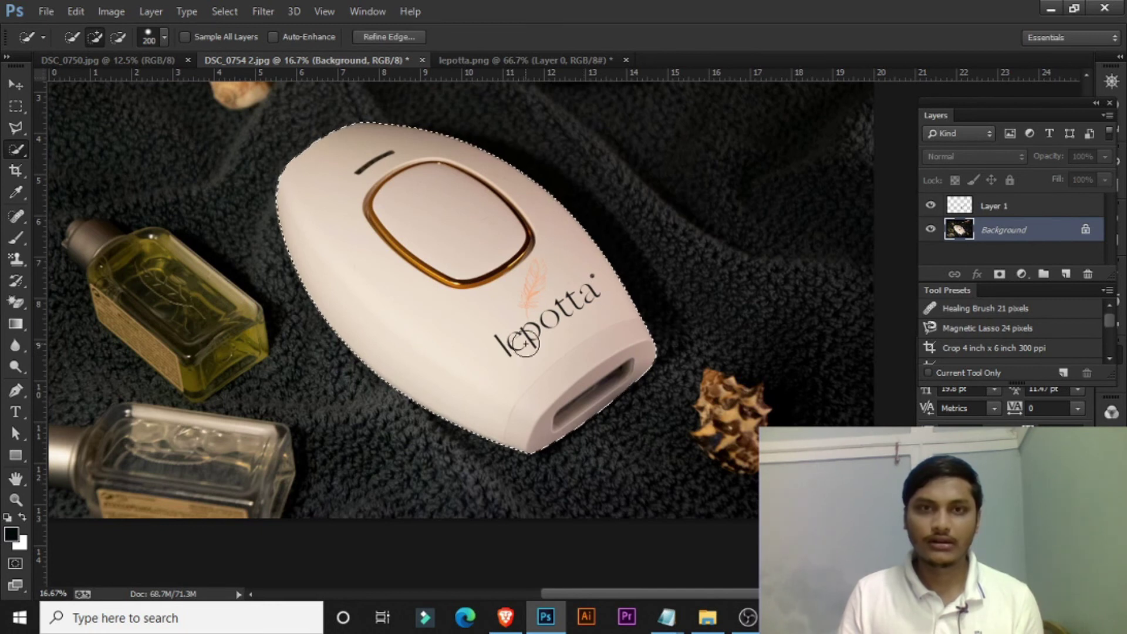
Copy the selected device onto a new Layer 2 and hide the Background photo
{"action": "key", "text": "ctrl+j"}
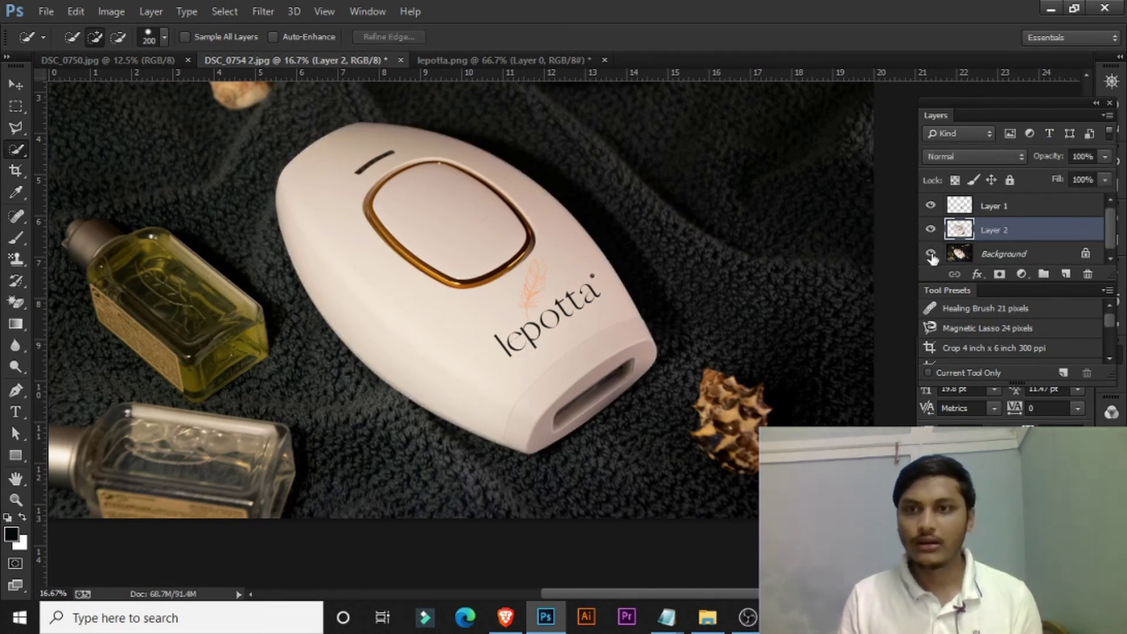
{"action": "left_click", "coordinate": [930, 254]}
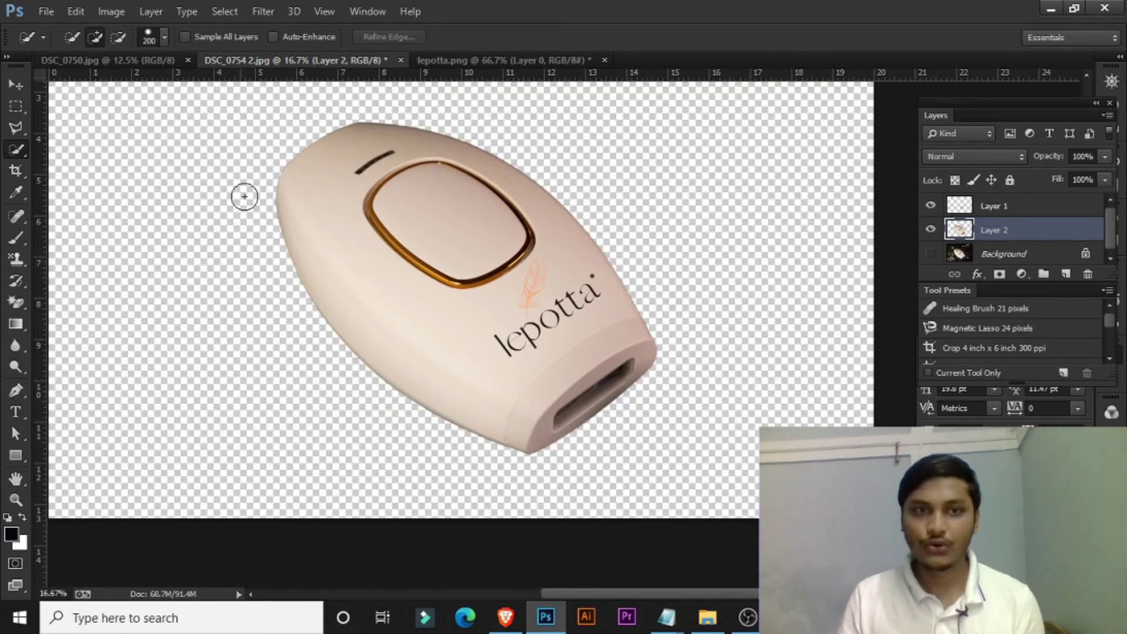
{"action": "key", "text": "ctrl+minus"}
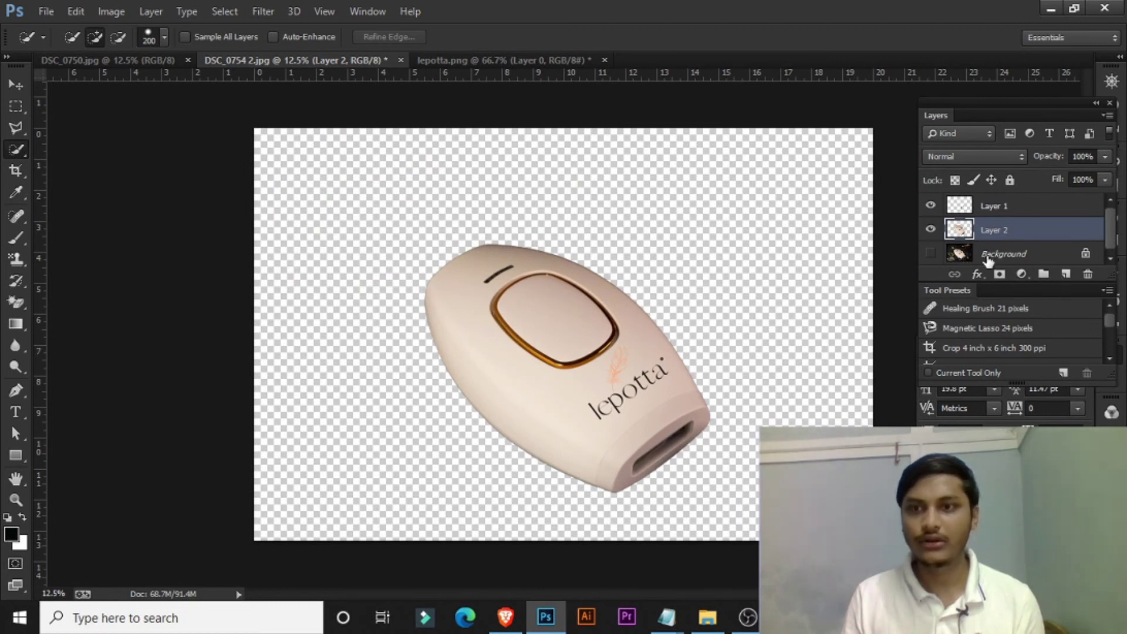
{"action": "left_click", "coordinate": [991, 254]}
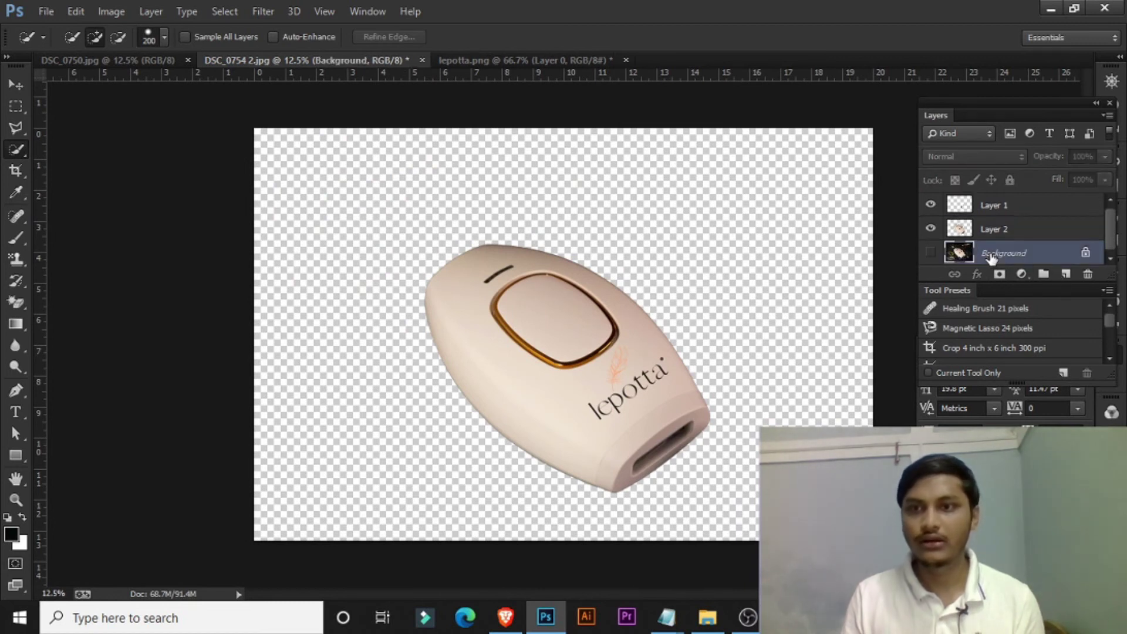
Add a white-filled Layer 3 above the Background, beneath the device layer
{"action": "left_click", "coordinate": [1065, 275]}
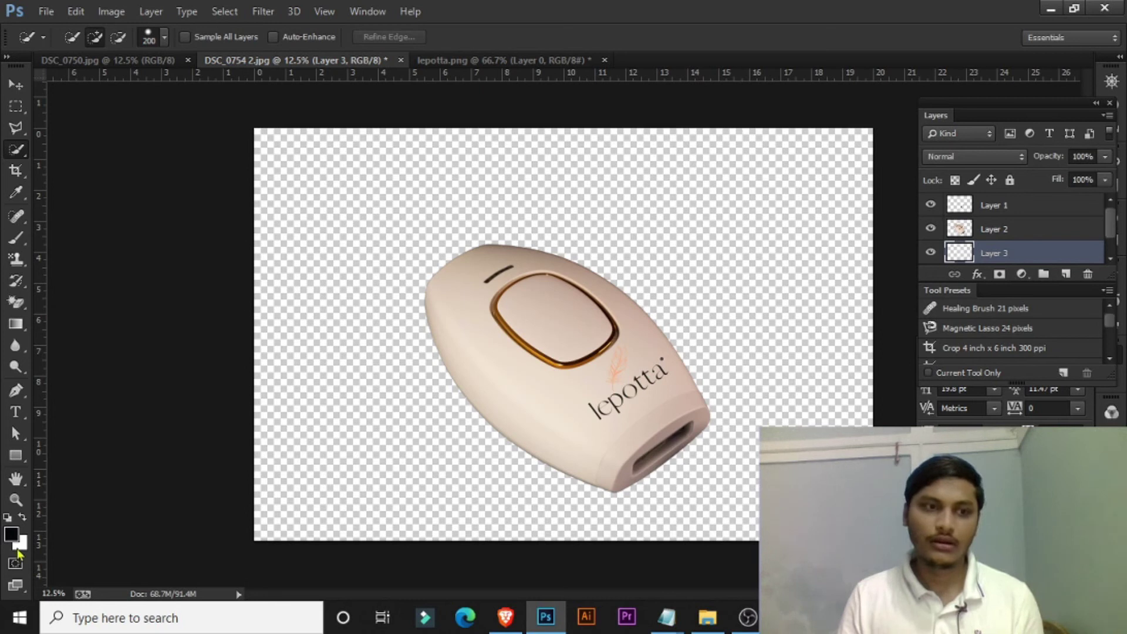
{"action": "key", "text": "ctrl+BackSpace"}
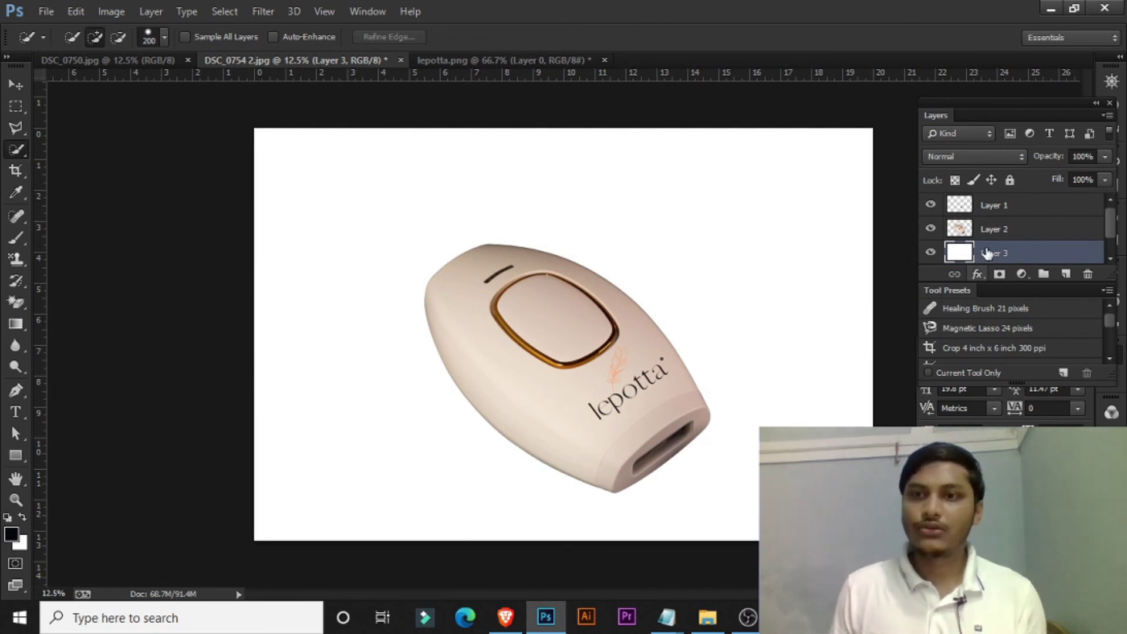
{"action": "left_click", "coordinate": [993, 236]}
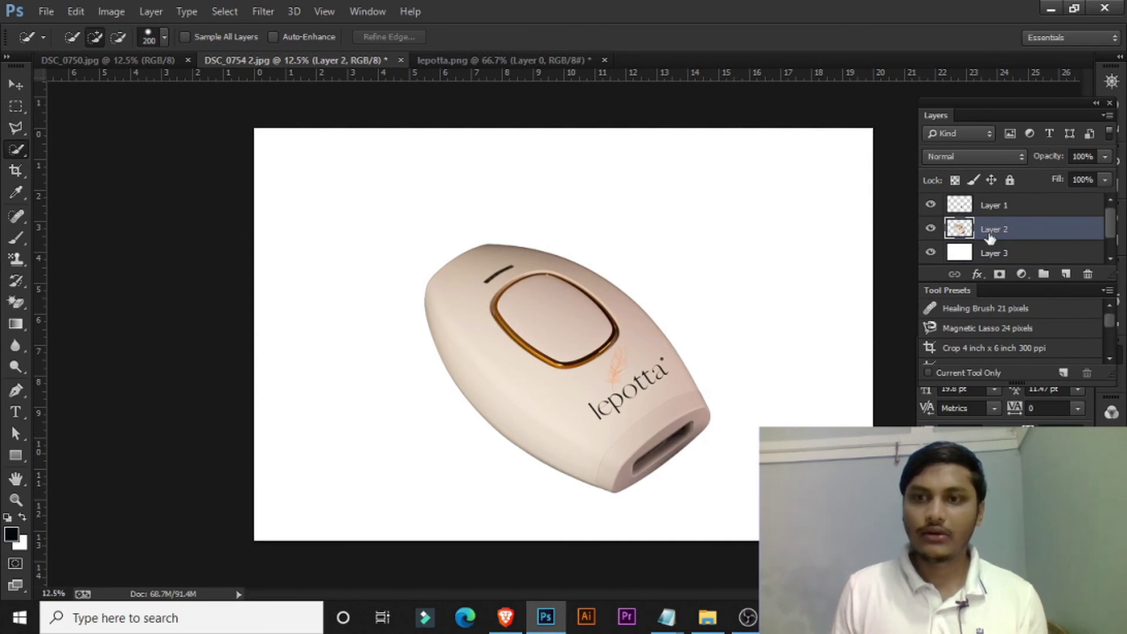
{"action": "left_click", "coordinate": [986, 275]}
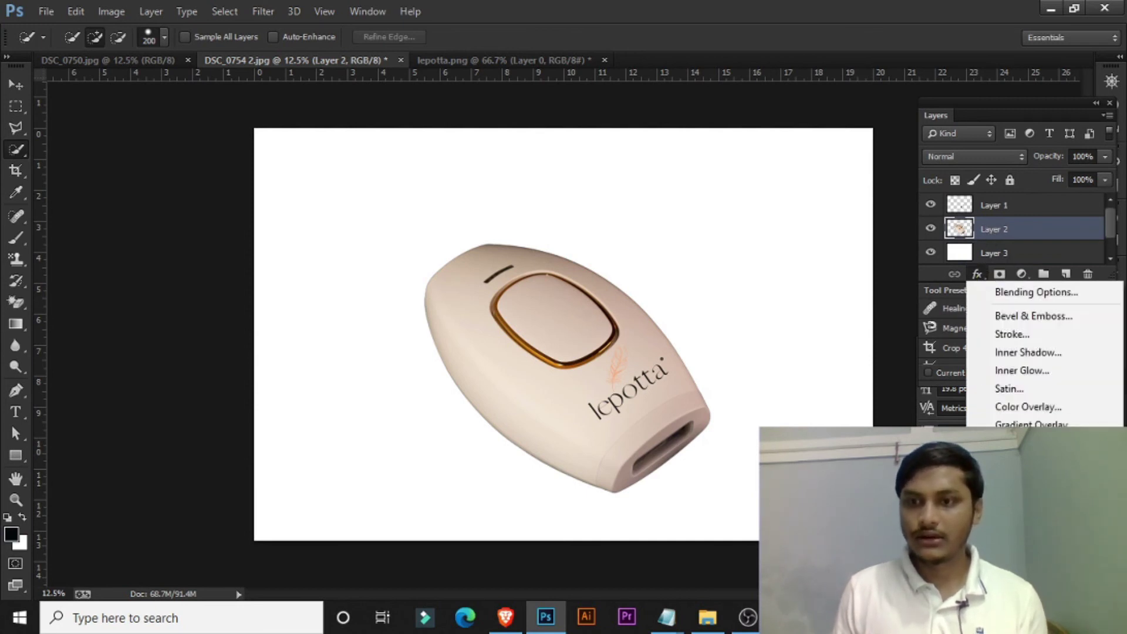
Give the device layer a drop shadow: angle −168°, distance 51 px, spread 43%, reduced size
{"action": "left_click", "coordinate": [1025, 479]}
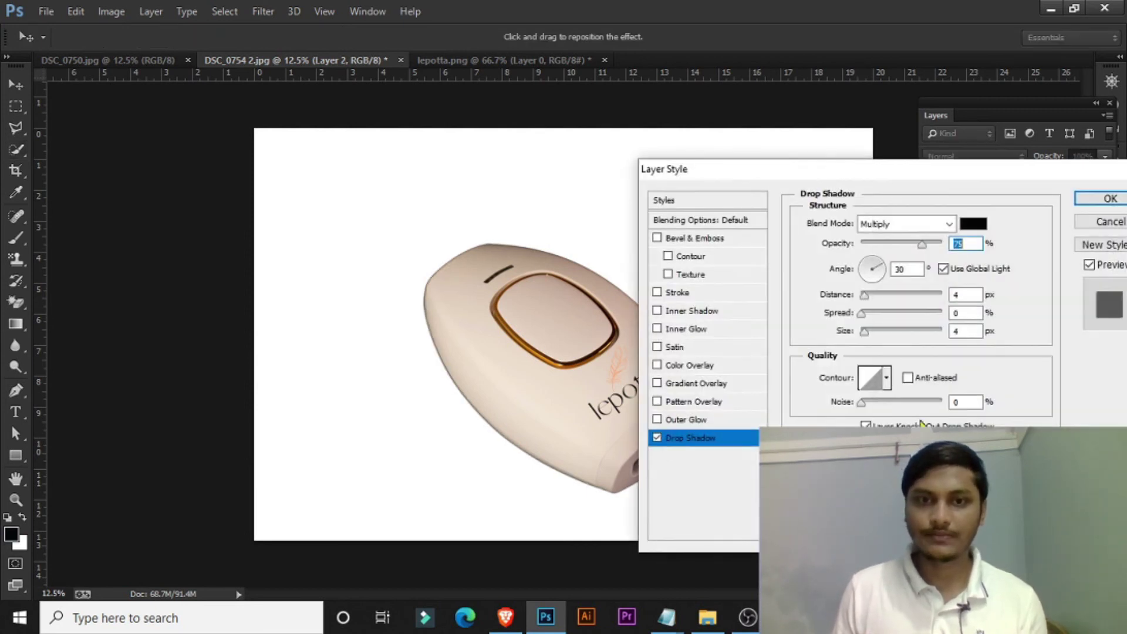
{"action": "left_click_drag", "start_coordinate": [827, 180], "coordinate": [911, 190]}
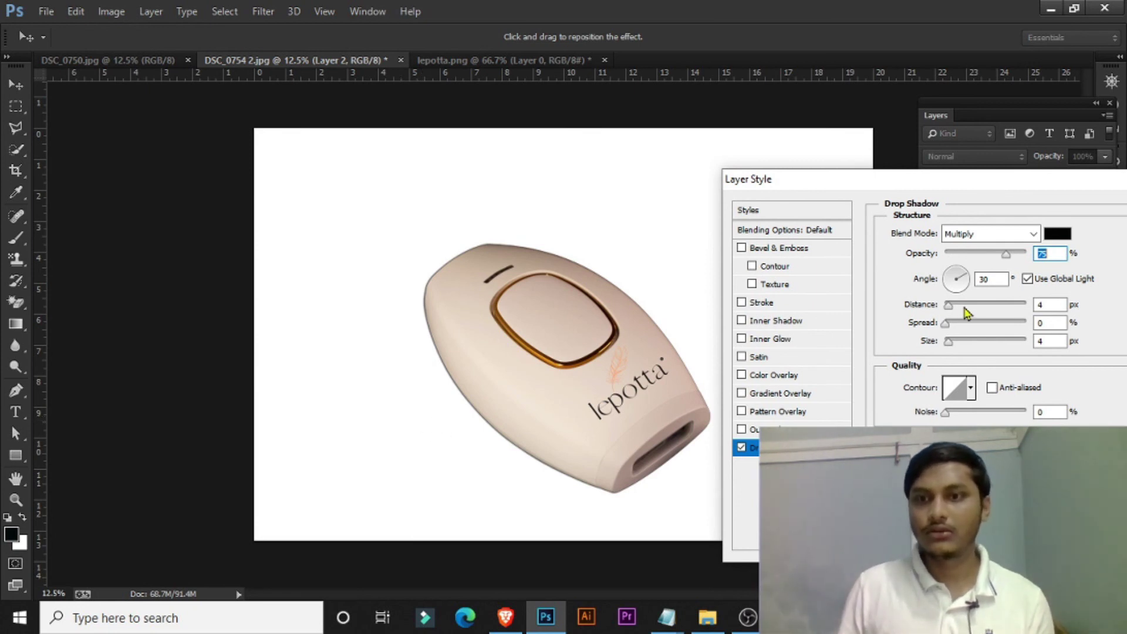
{"action": "left_click", "coordinate": [949, 279]}
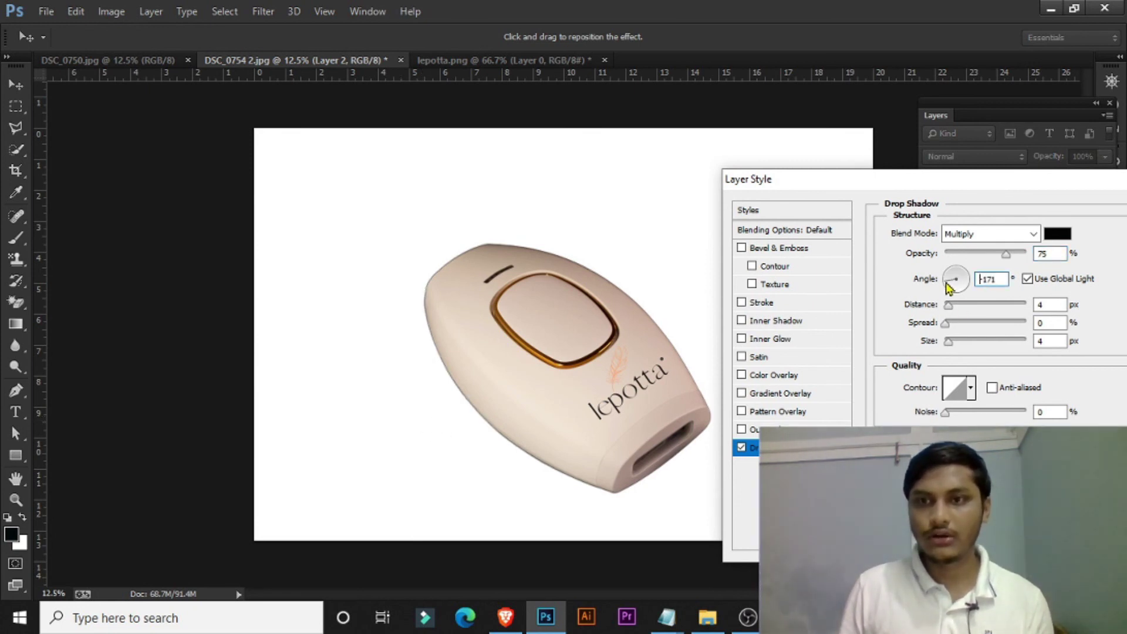
{"action": "left_click_drag", "start_coordinate": [949, 288], "coordinate": [970, 325]}
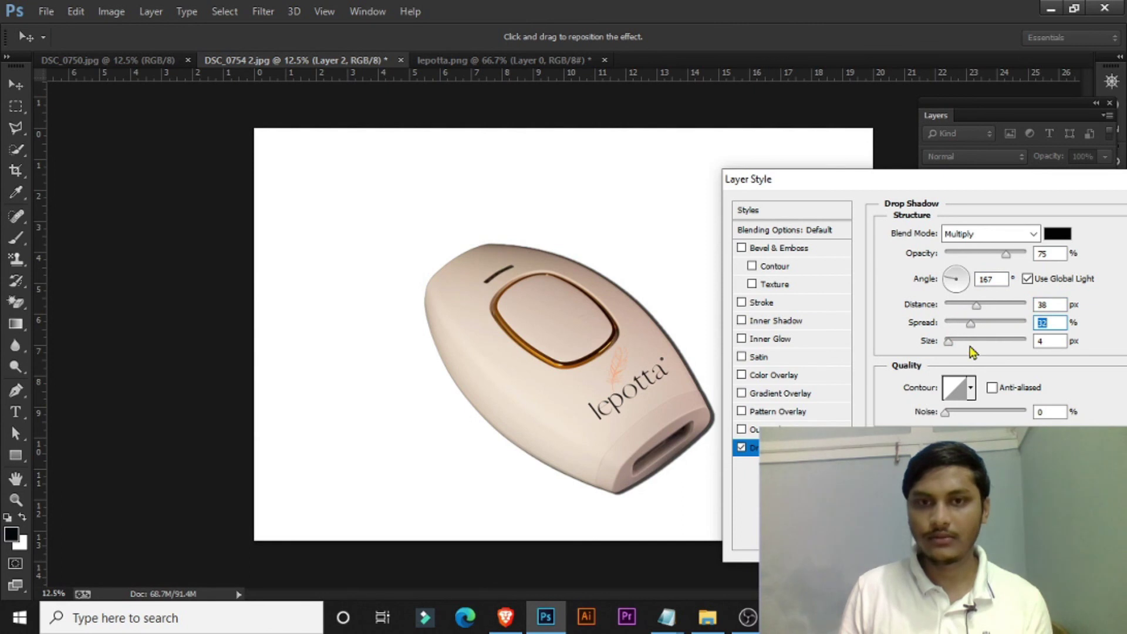
{"action": "left_click_drag", "start_coordinate": [948, 343], "coordinate": [958, 351]}
{"action": "left_click_drag", "start_coordinate": [946, 284], "coordinate": [954, 293]}
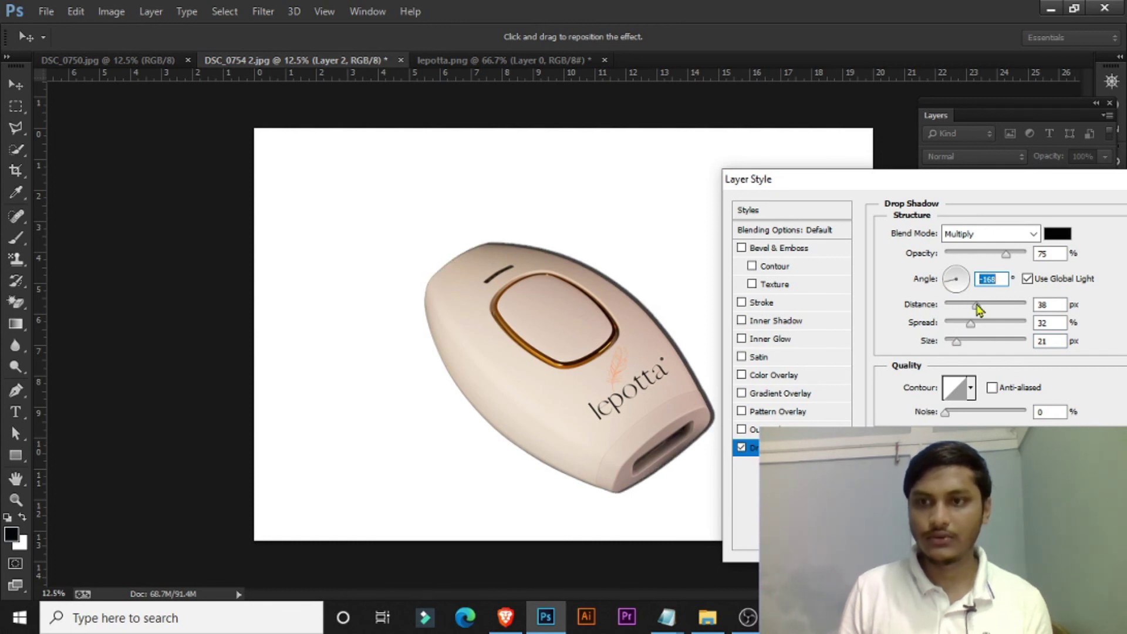
{"action": "left_click_drag", "start_coordinate": [982, 307], "coordinate": [989, 307]}
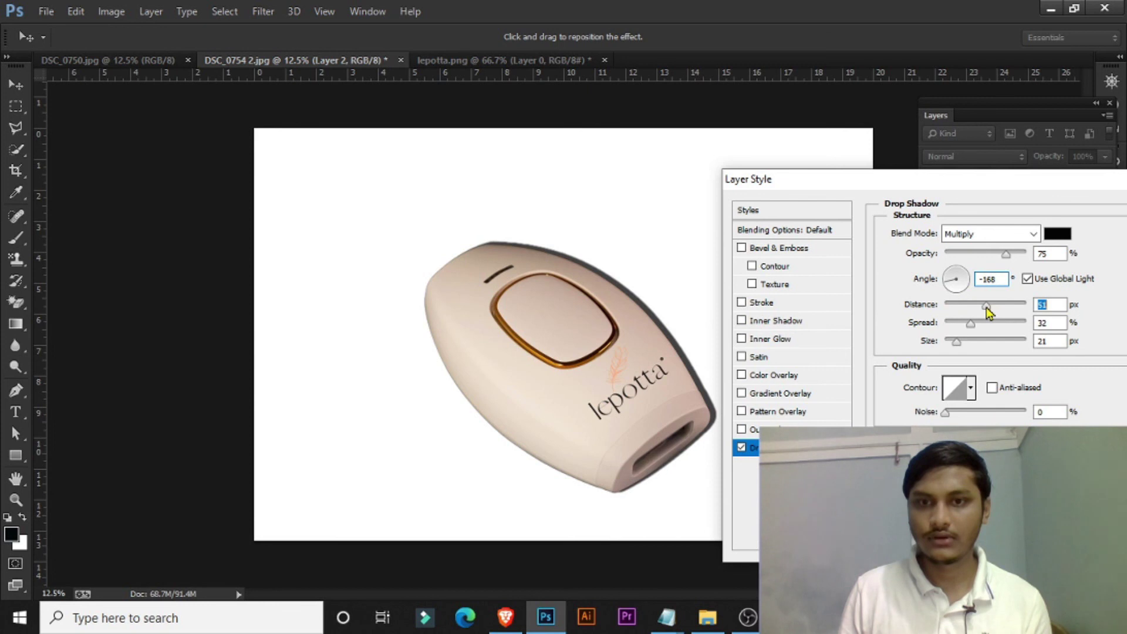
{"action": "left_click_drag", "start_coordinate": [973, 330], "coordinate": [981, 330]}
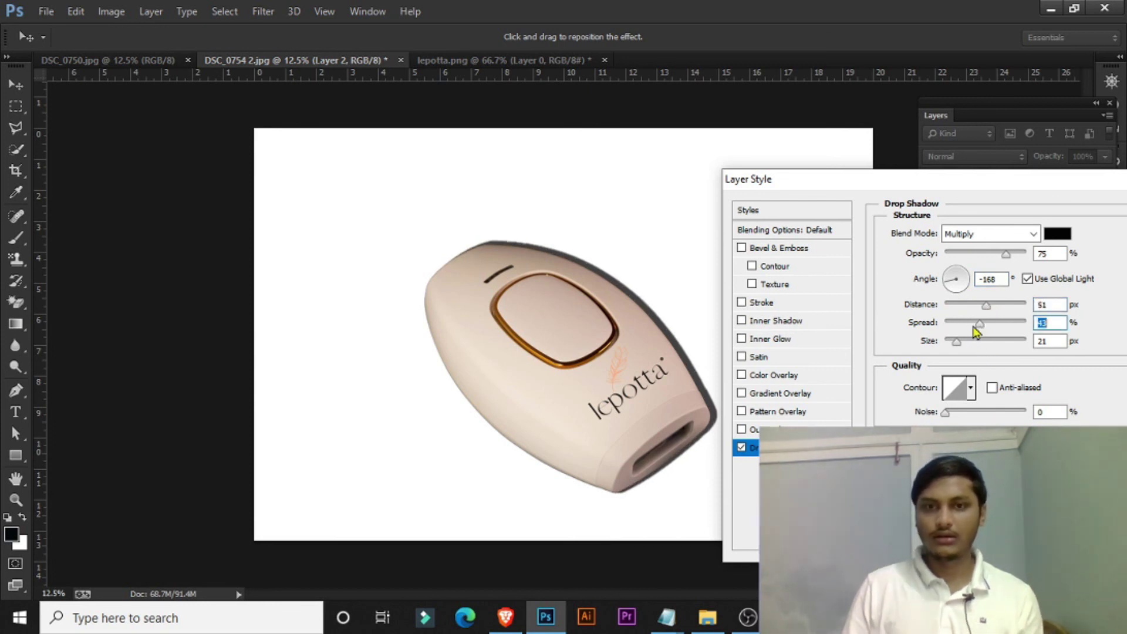
{"action": "left_click_drag", "start_coordinate": [957, 342], "coordinate": [952, 343]}
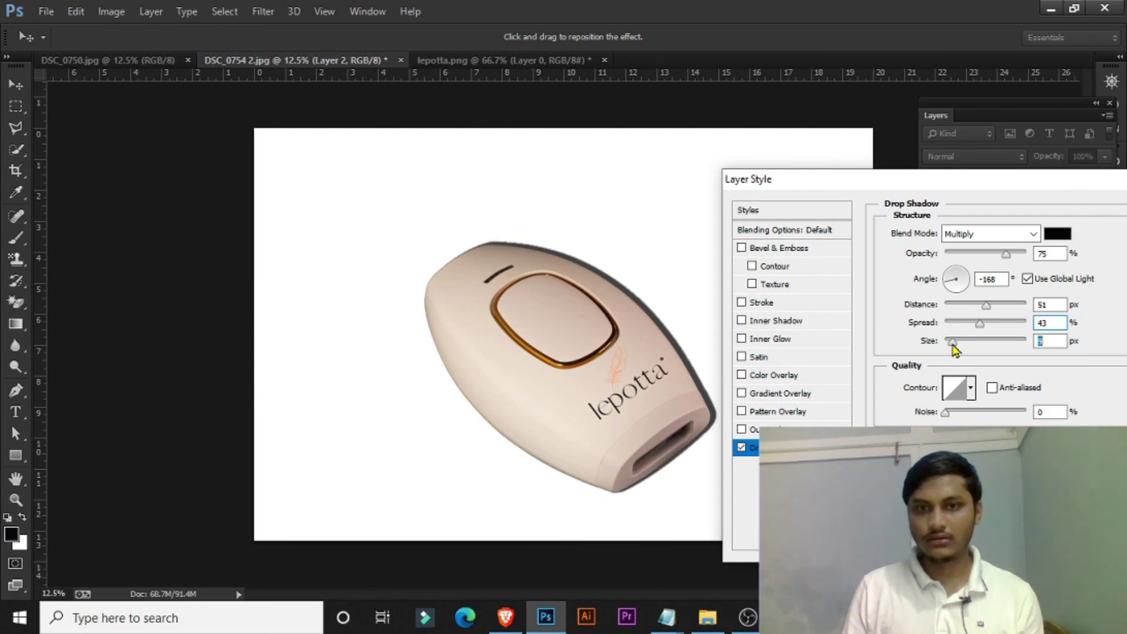
{"action": "left_click_drag", "start_coordinate": [939, 184], "coordinate": [794, 180]}
{"action": "left_click", "coordinate": [1045, 215]}
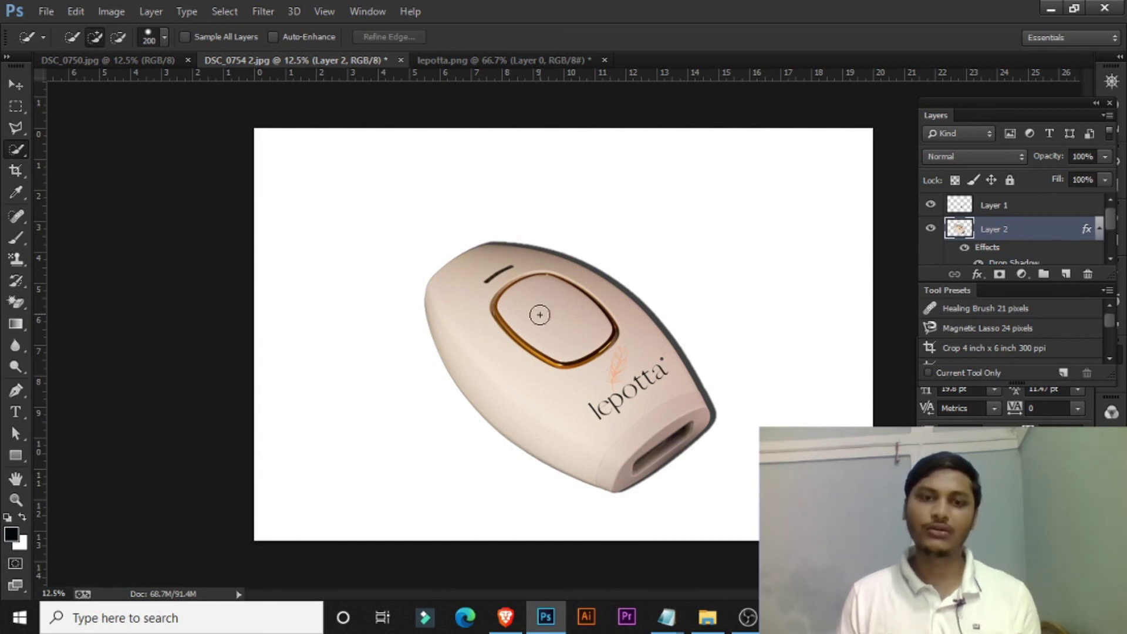
Switch to the Fiverr order page in Brave and scroll up to the order header
{"action": "left_click", "coordinate": [506, 617]}
{"action": "scroll", "coordinate": [499, 525], "scroll_direction": "up", "scroll_amount": 2}
{"action": "scroll", "coordinate": [501, 524], "scroll_direction": "up", "scroll_amount": 7}
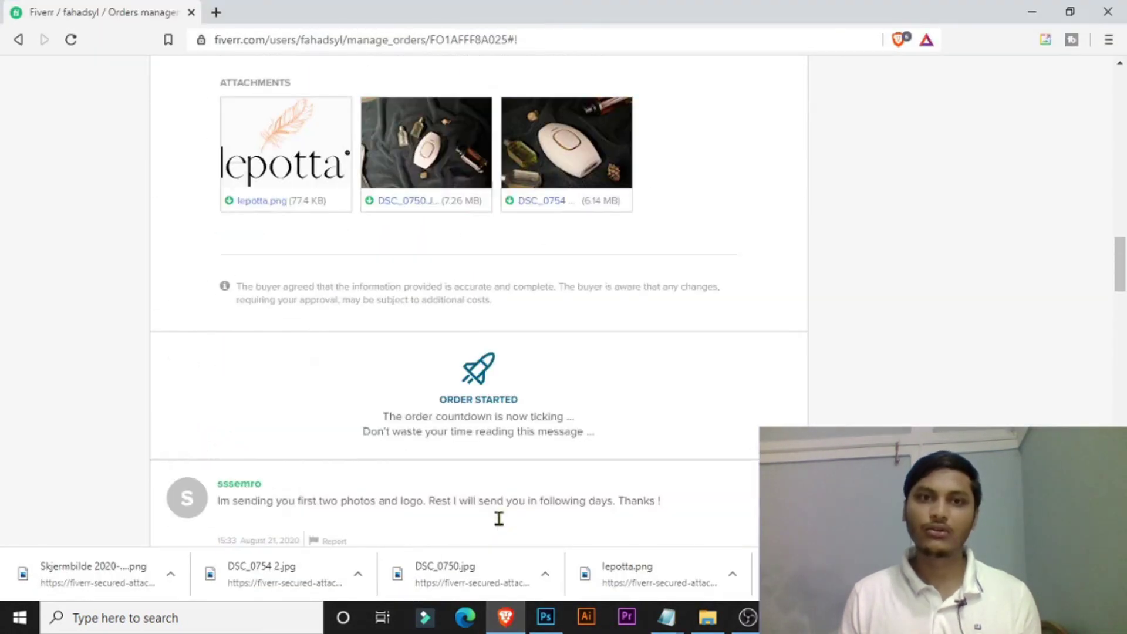
{"action": "scroll", "coordinate": [502, 525], "scroll_direction": "up", "scroll_amount": 4}
{"action": "scroll", "coordinate": [502, 526], "scroll_direction": "up", "scroll_amount": 5}
{"action": "scroll", "coordinate": [500, 523], "scroll_direction": "up", "scroll_amount": 5}
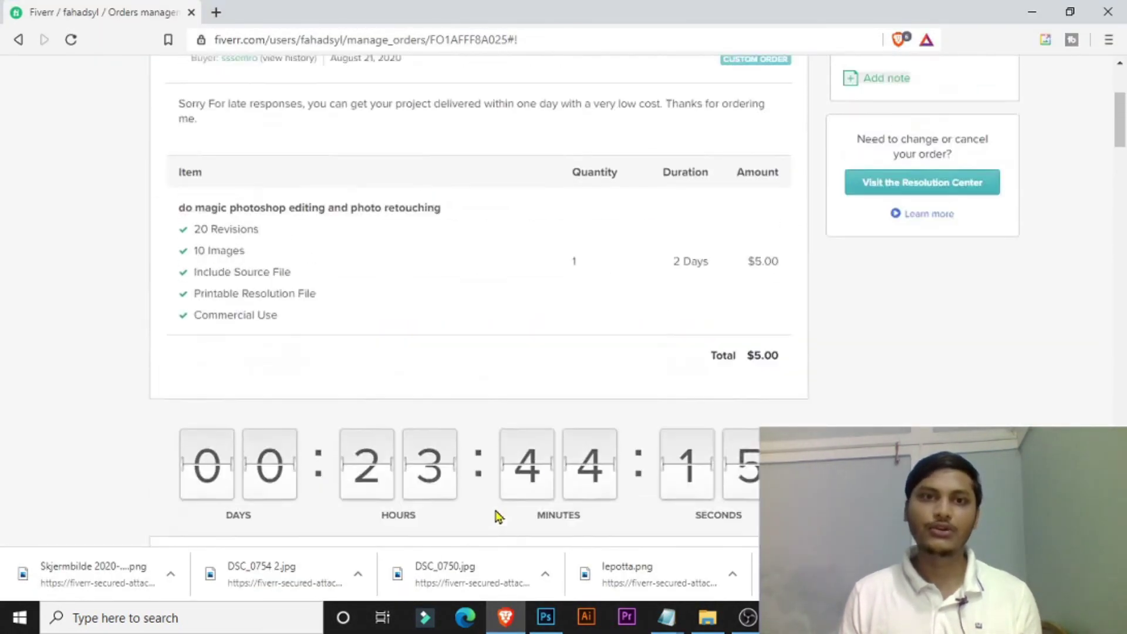
{"action": "scroll", "coordinate": [498, 517], "scroll_direction": "up", "scroll_amount": 4}
{"action": "mouse_move", "coordinate": [641, 90]}
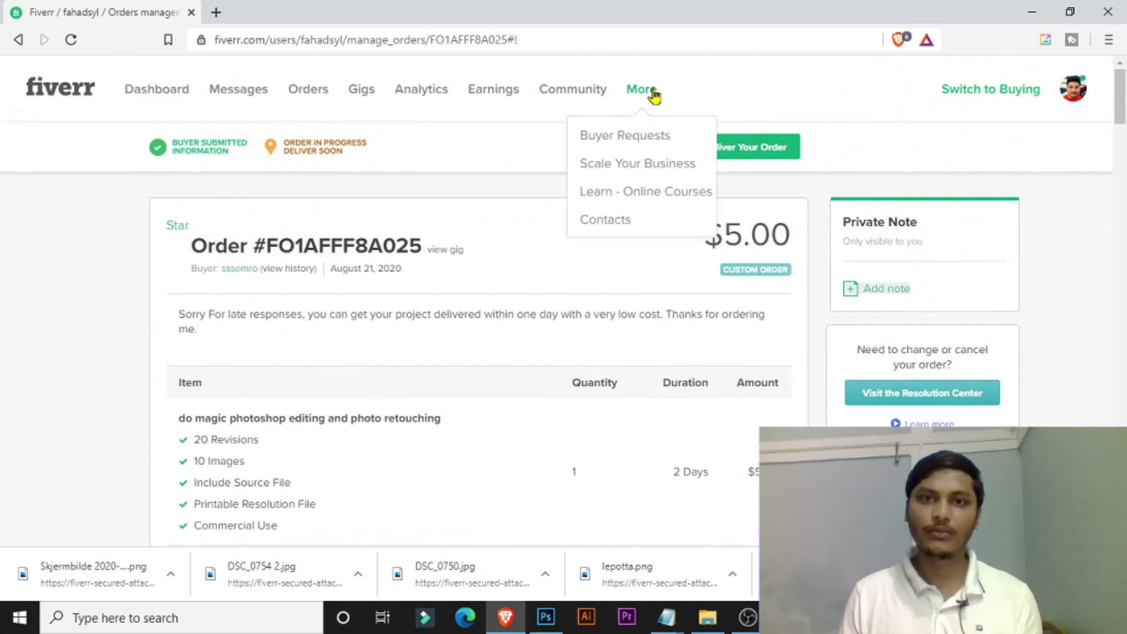
{"action": "left_click", "coordinate": [632, 138]}
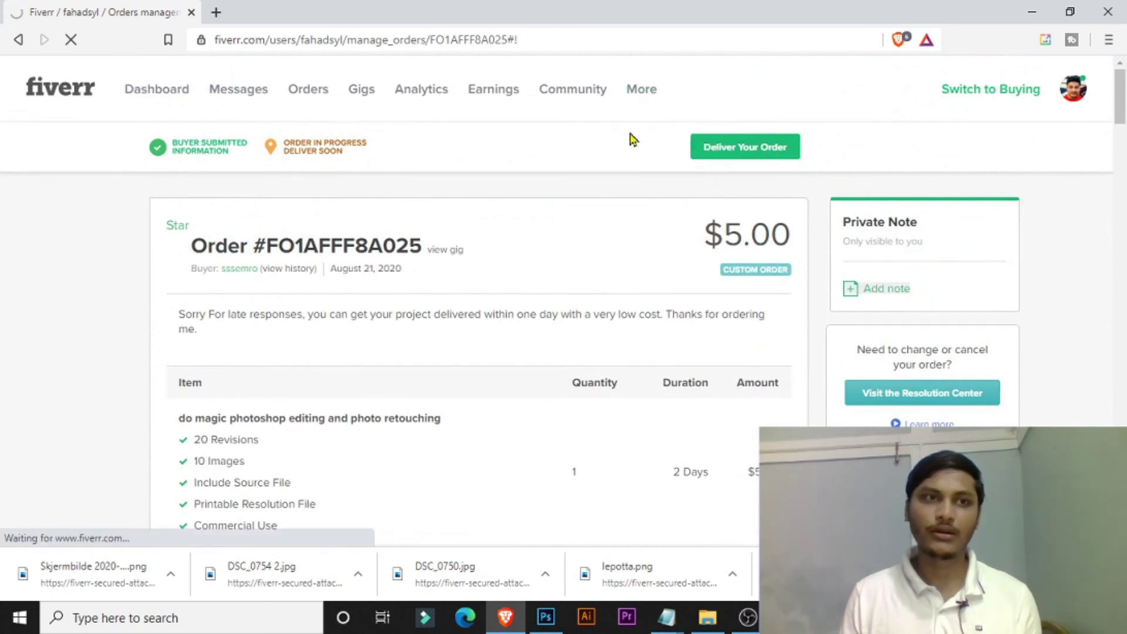